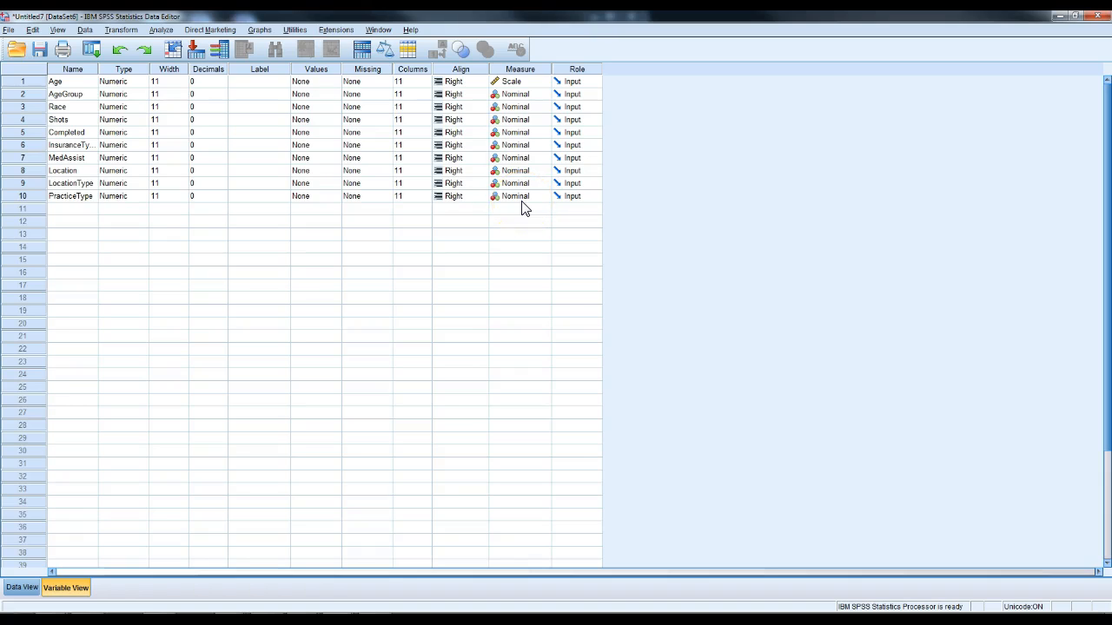
# - Review the measurement-level choices for Age and PracticeType, and look over the raw case values before returning to the variable definitions
pyautogui.click(544, 82)
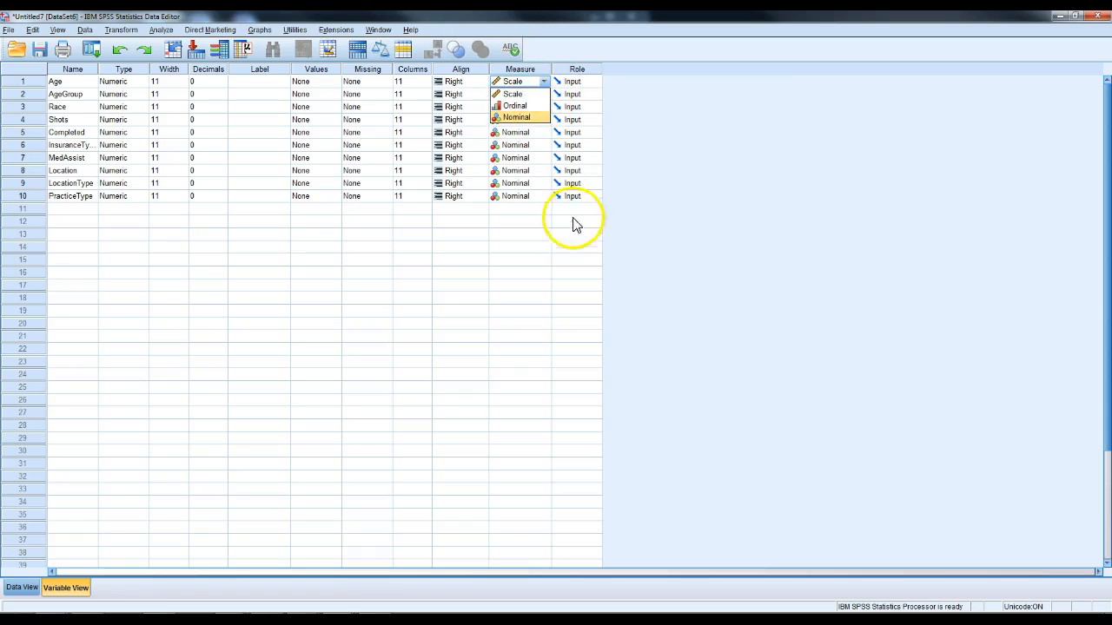
pyautogui.click(542, 196)
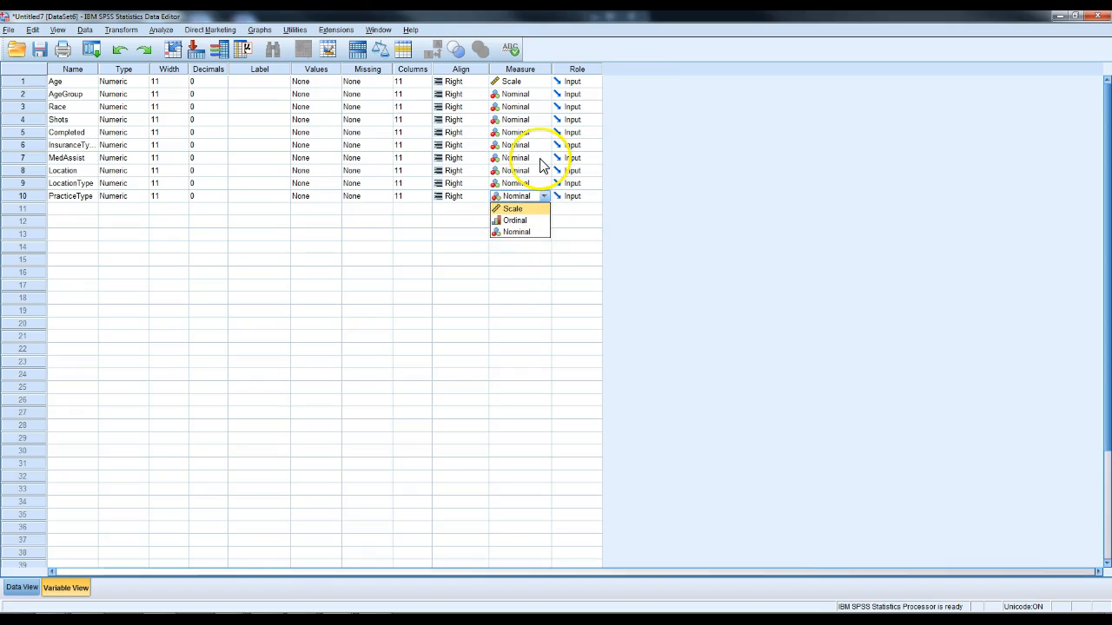
pyautogui.click(533, 82)
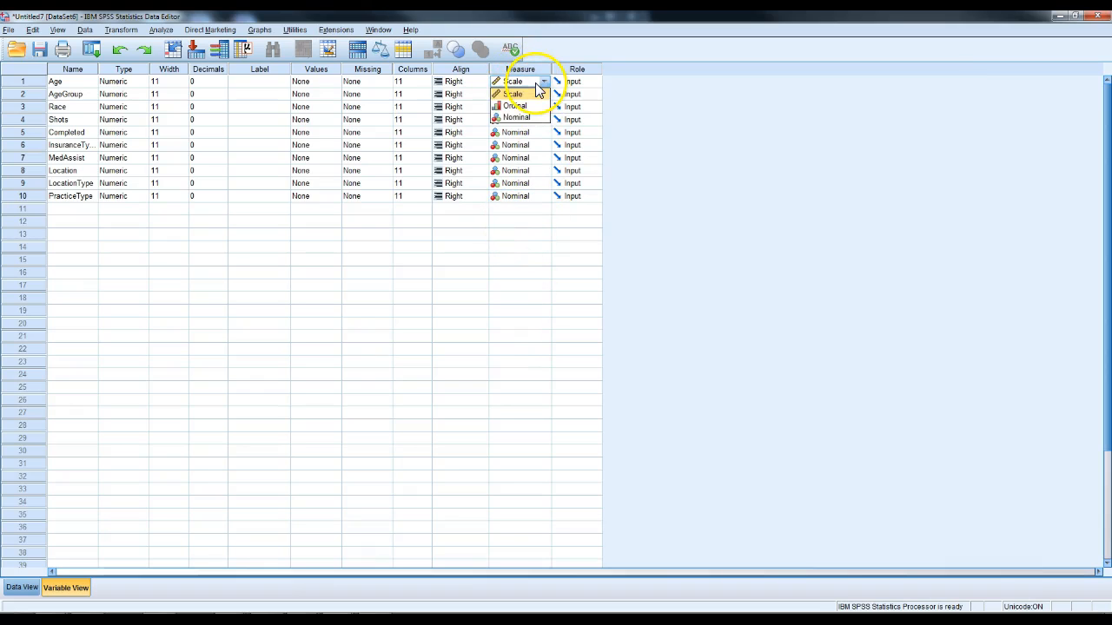
pyautogui.click(362, 254)
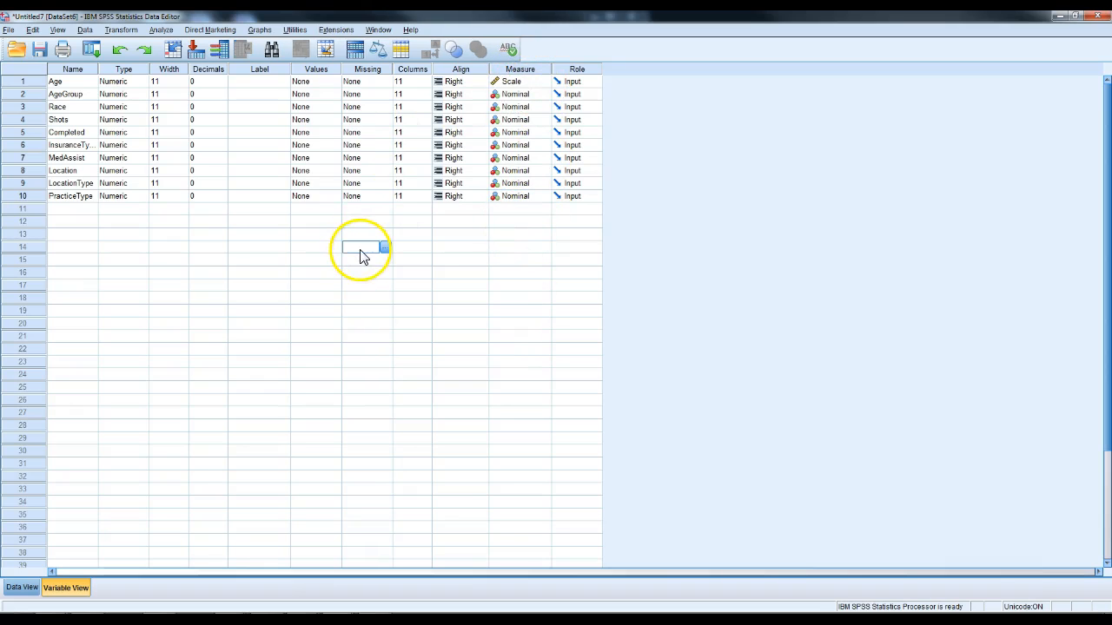
pyautogui.click(21, 588)
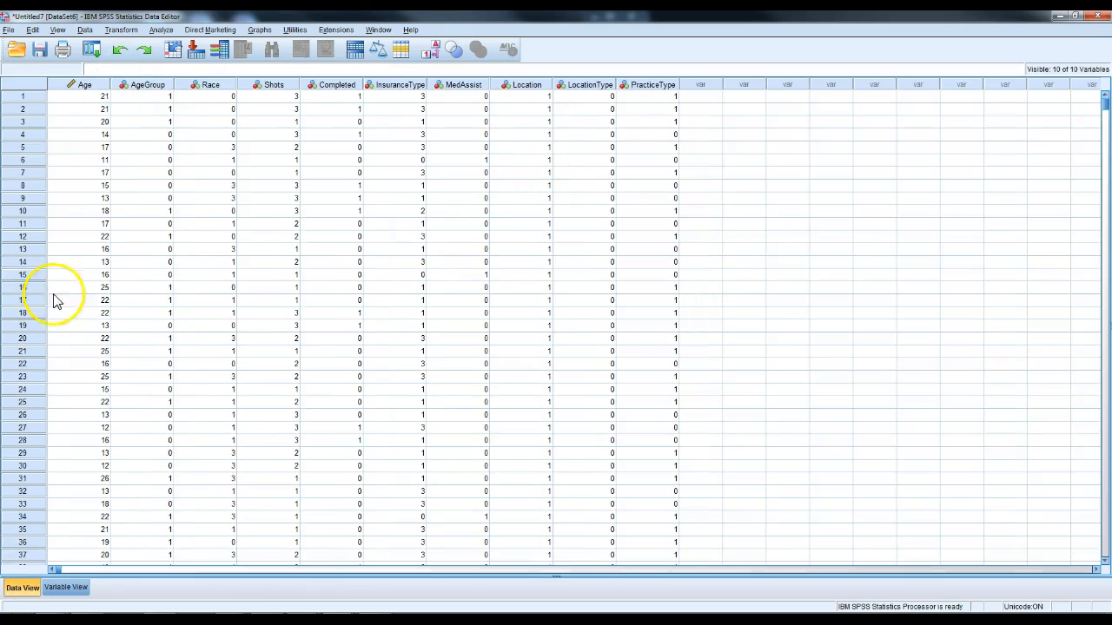
pyautogui.click(66, 589)
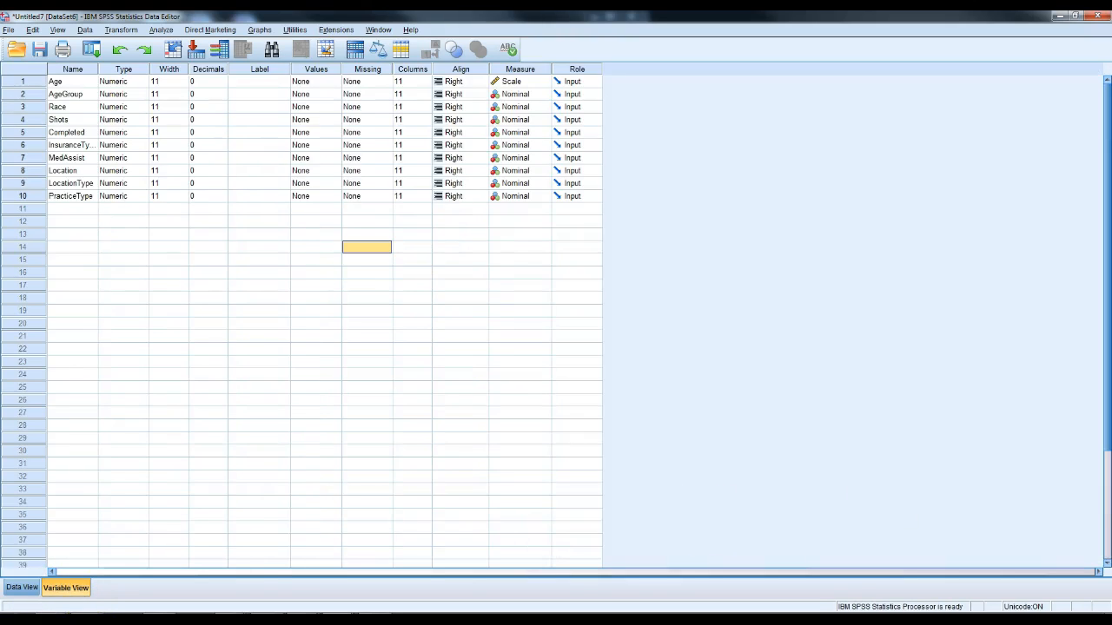
# - Restore the Untitled7 dataset window from full screen and resize it to fill roughly the left half of the screen
pyautogui.click(1075, 17)
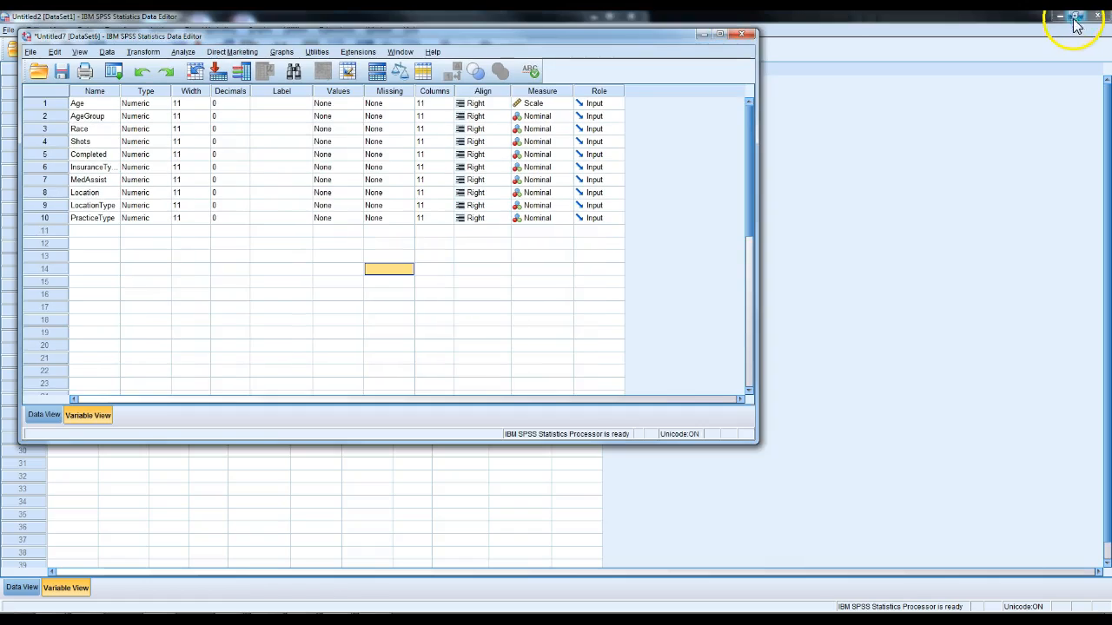
pyautogui.moveTo(756, 80); pyautogui.dragTo(636, 84)
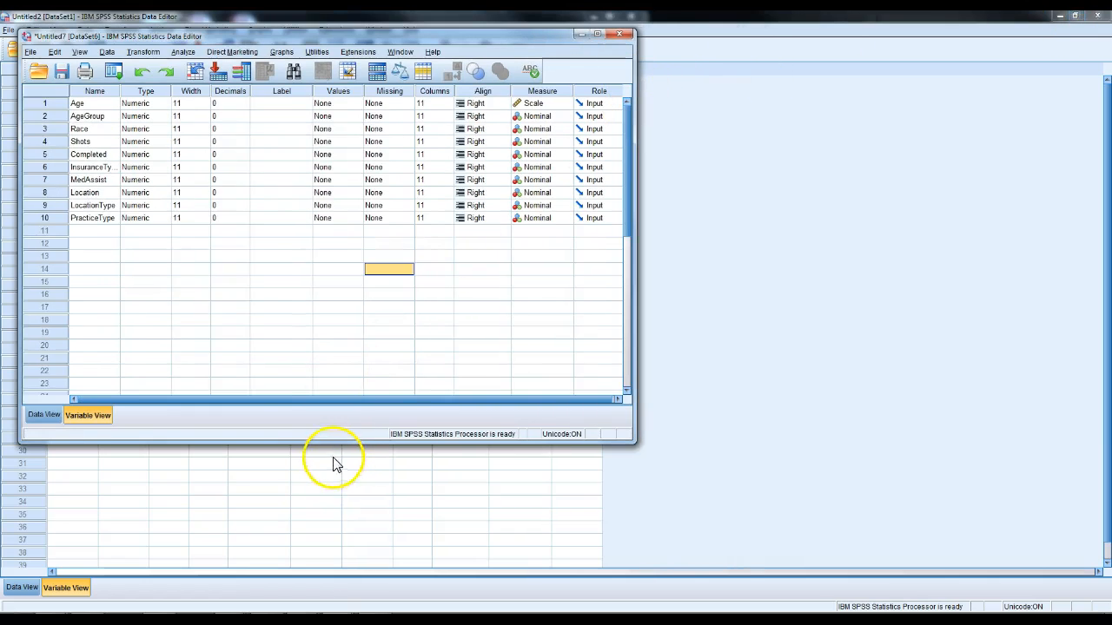
pyautogui.moveTo(322, 444); pyautogui.dragTo(302, 563)
pyautogui.moveTo(221, 35); pyautogui.dragTo(208, 20)
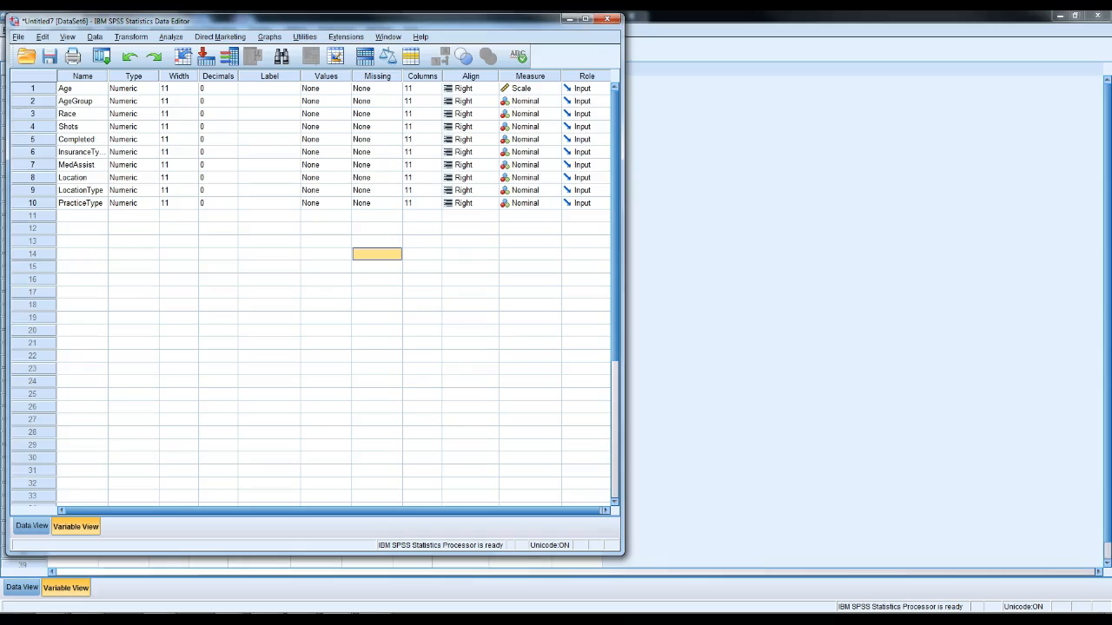
# - Place the Gardasil Word document beside the dataset window and minimize the blank Untitled2 data editor
pyautogui.moveTo(1111, 23); pyautogui.dragTo(849, 53)
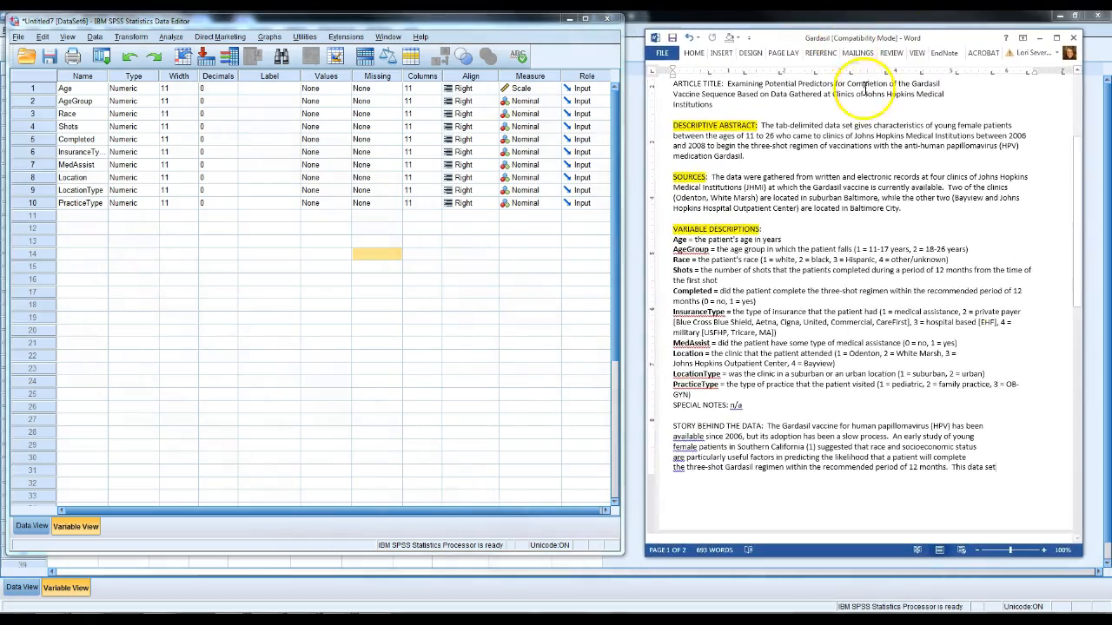
pyautogui.moveTo(1077, 290); pyautogui.dragTo(1082, 245)
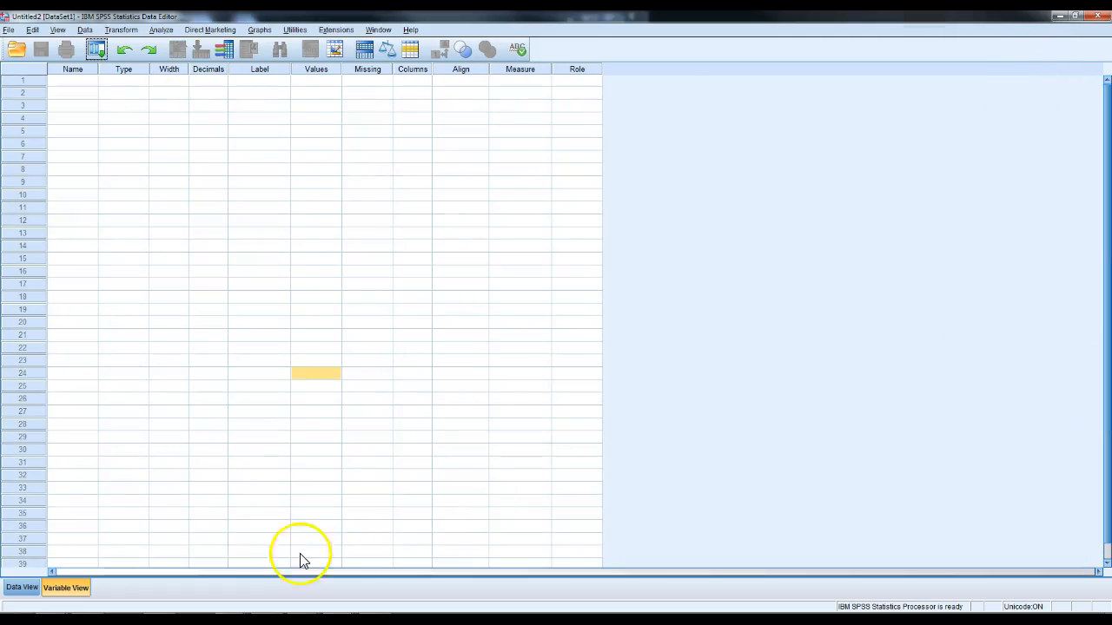
pyautogui.click(1059, 16)
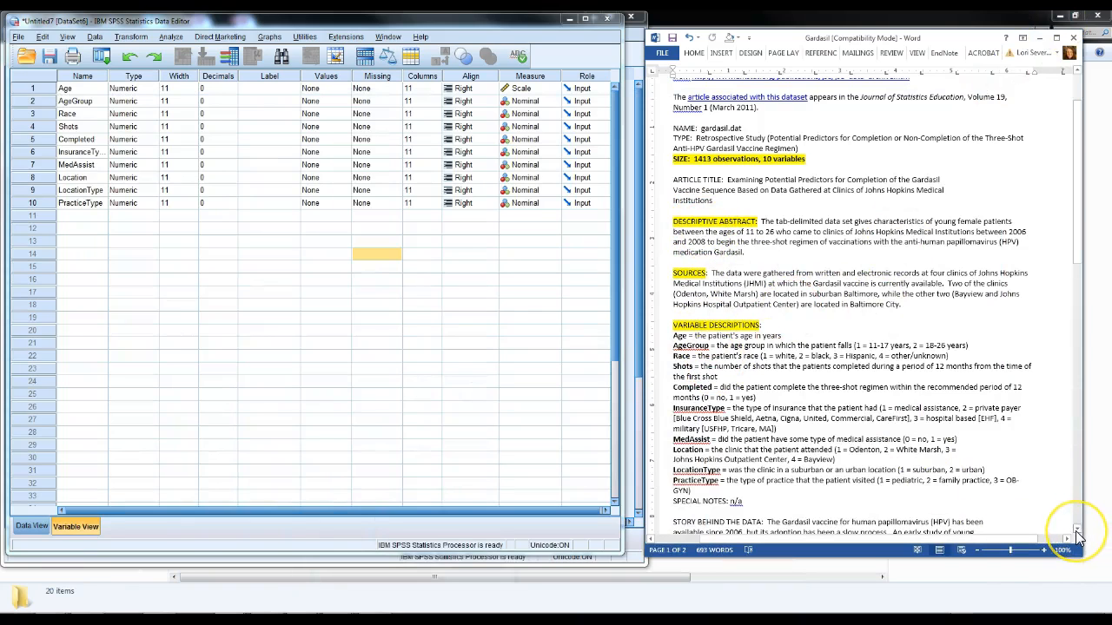
# - Reposition and enlarge the Gardasil document window so its variable descriptions can be read next to the dataset
pyautogui.scroll(-3, 1077, 537)
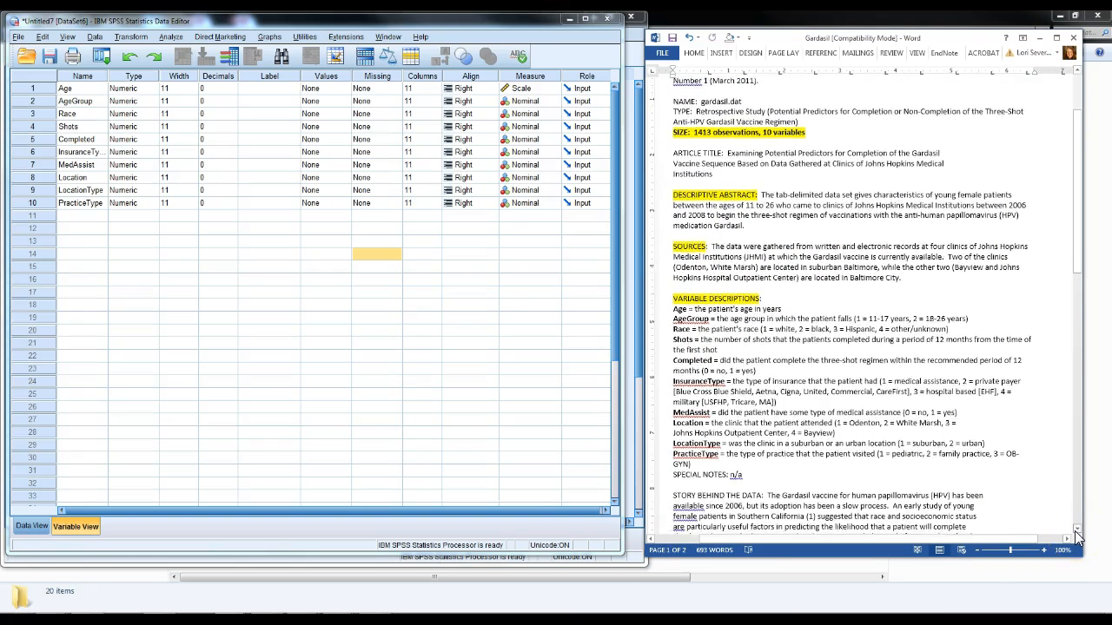
pyautogui.scroll(-2, 1077, 537)
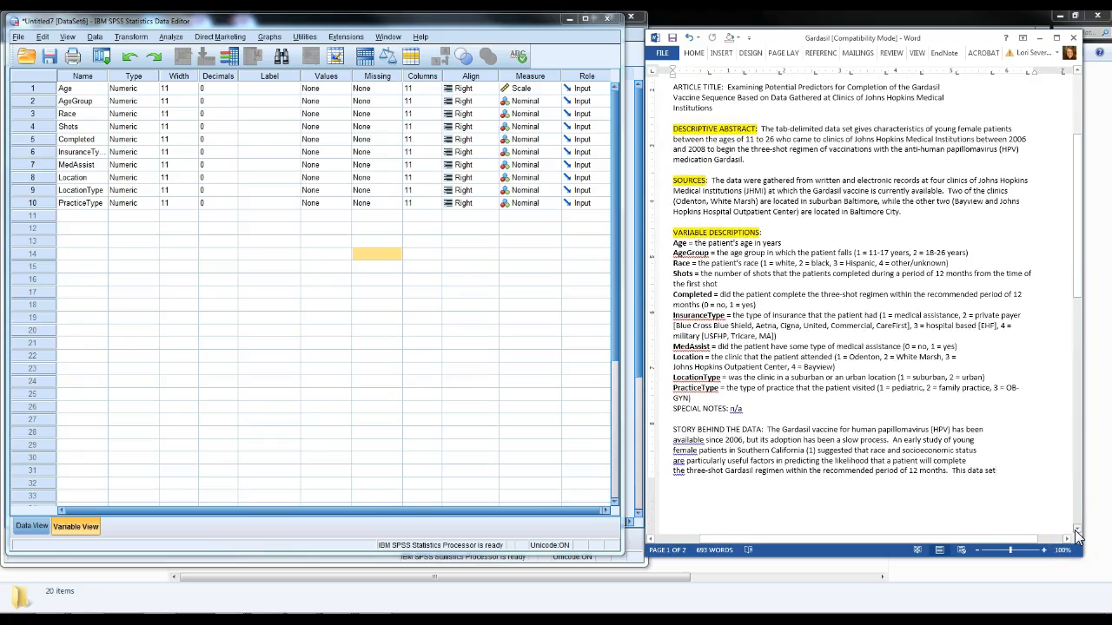
pyautogui.moveTo(767, 41); pyautogui.dragTo(750, 26)
pyautogui.moveTo(1067, 540); pyautogui.dragTo(1099, 579)
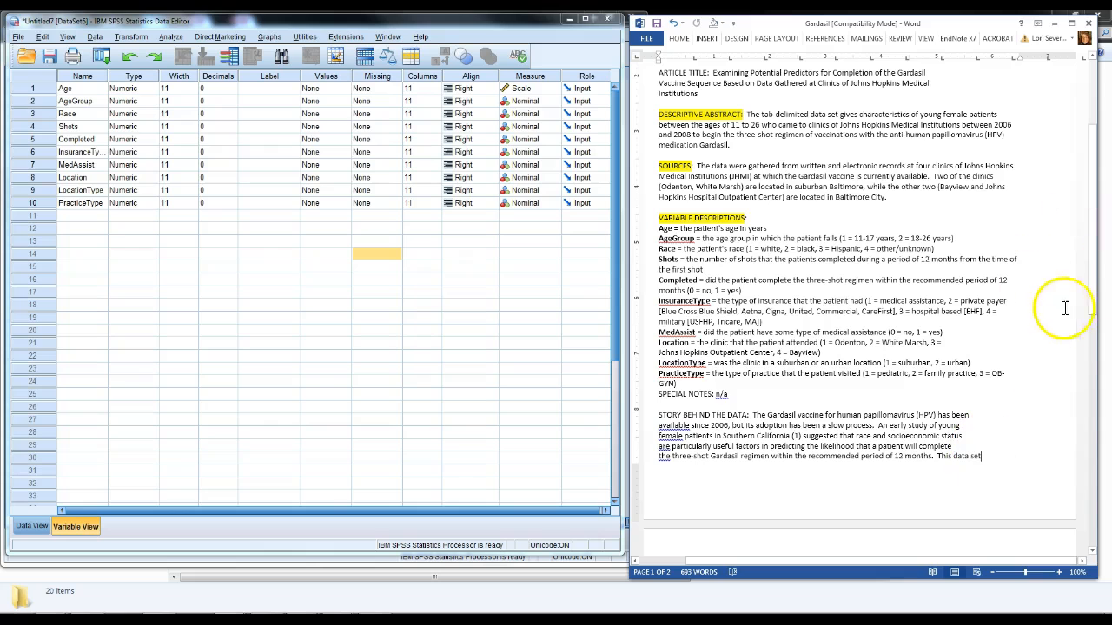
pyautogui.scroll(1, 1093, 307)
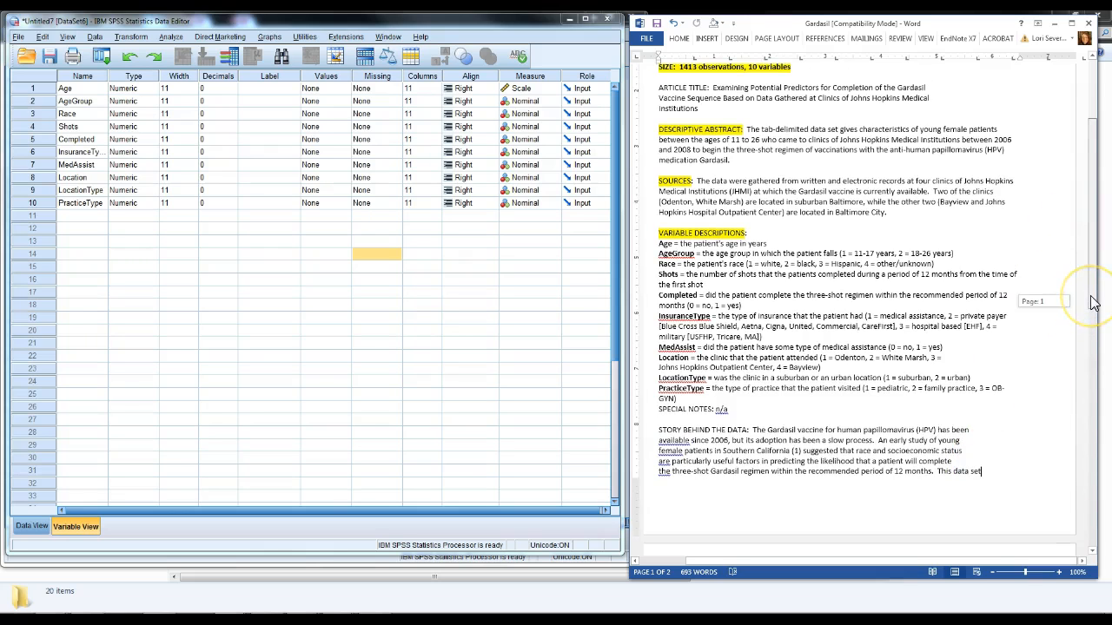
pyautogui.scroll(-3, 1093, 304)
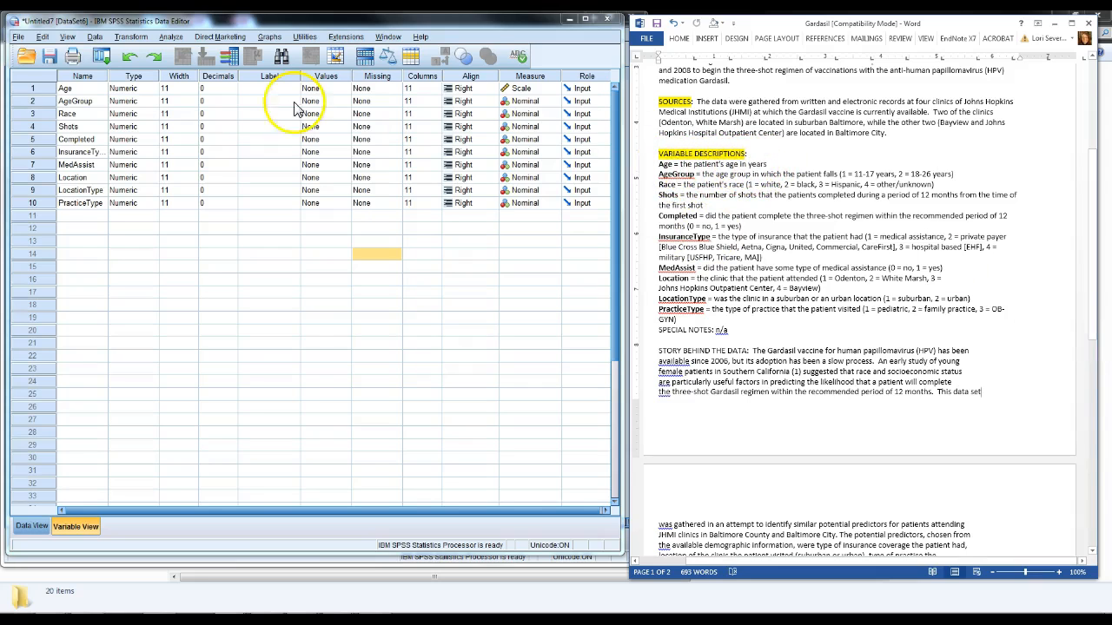
# - Give the Age variable the label "Age in Years" and the AgeGroup variable the label "Age Group"
pyautogui.click(256, 90)
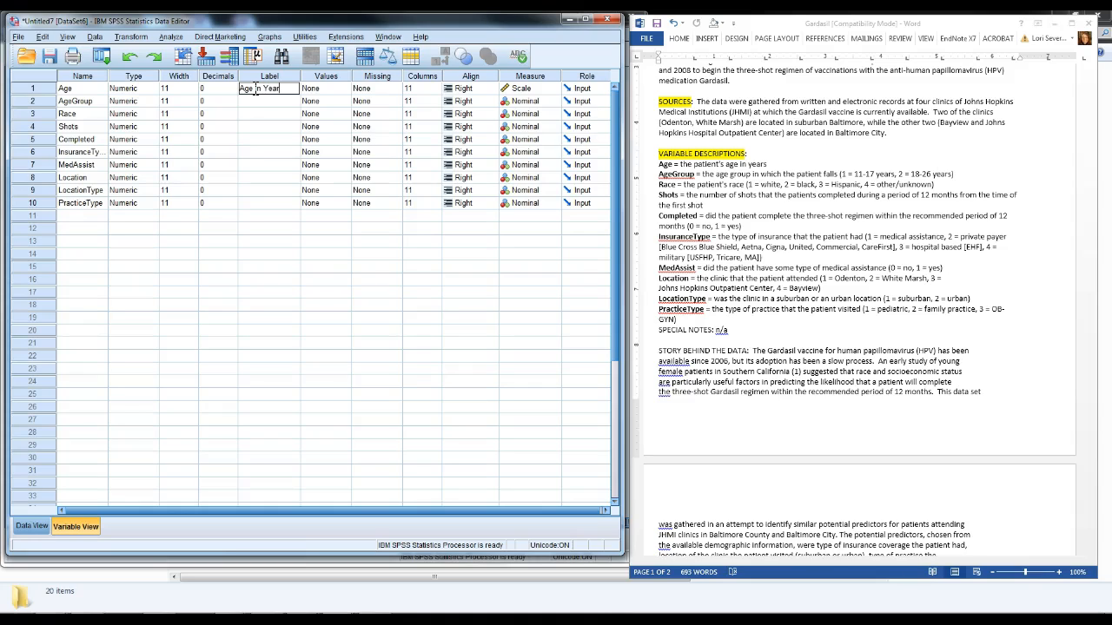
pyautogui.click(265, 127)
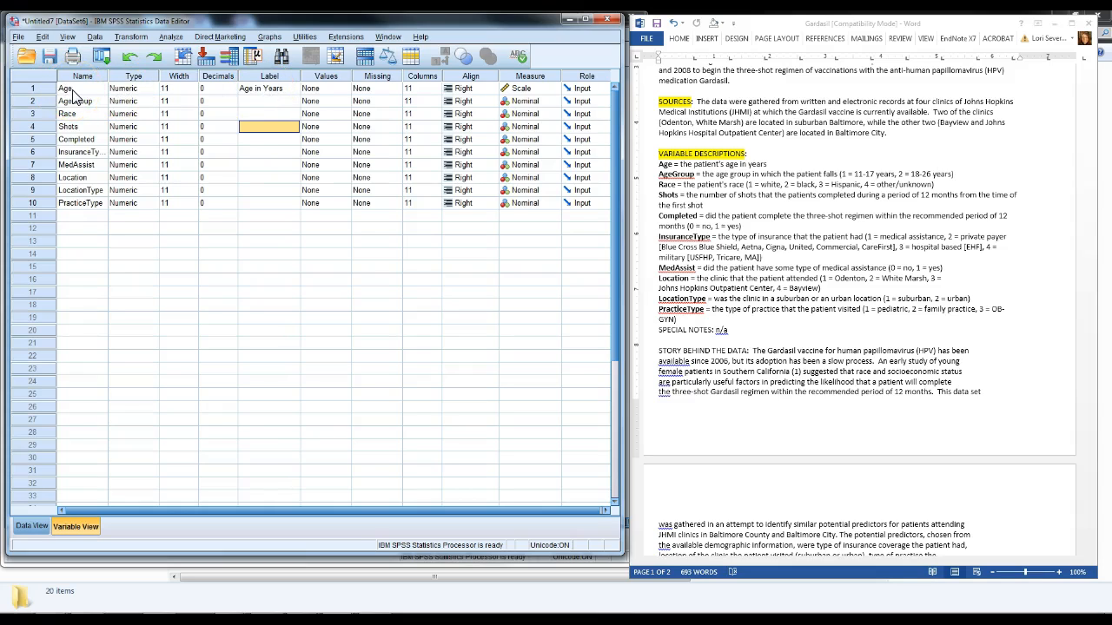
pyautogui.click(256, 102)
pyautogui.click(255, 103)
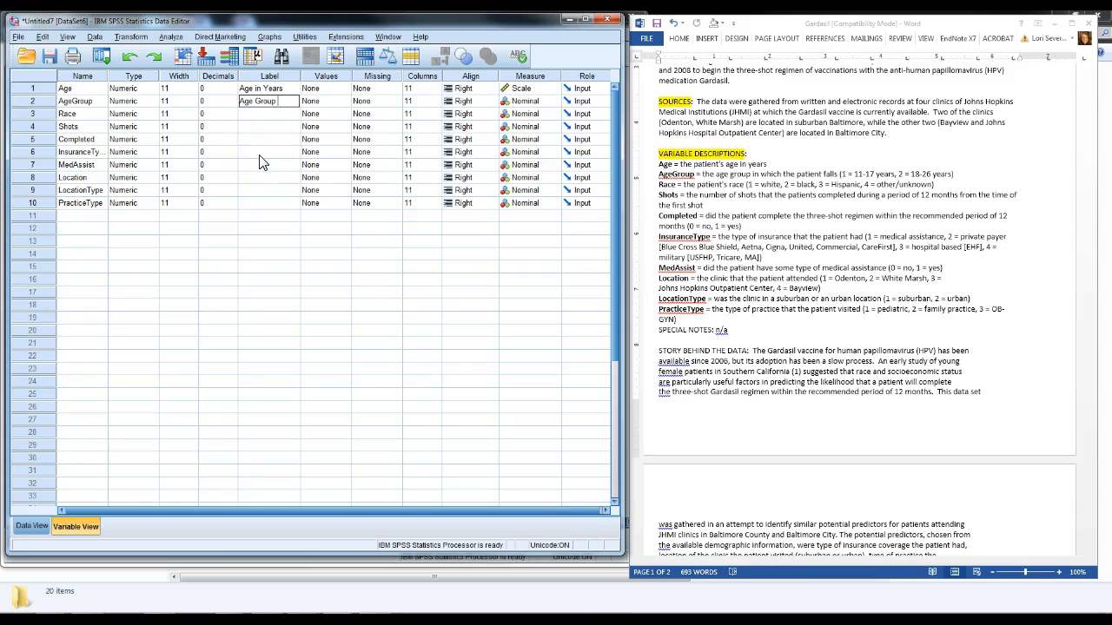
pyautogui.click(335, 433)
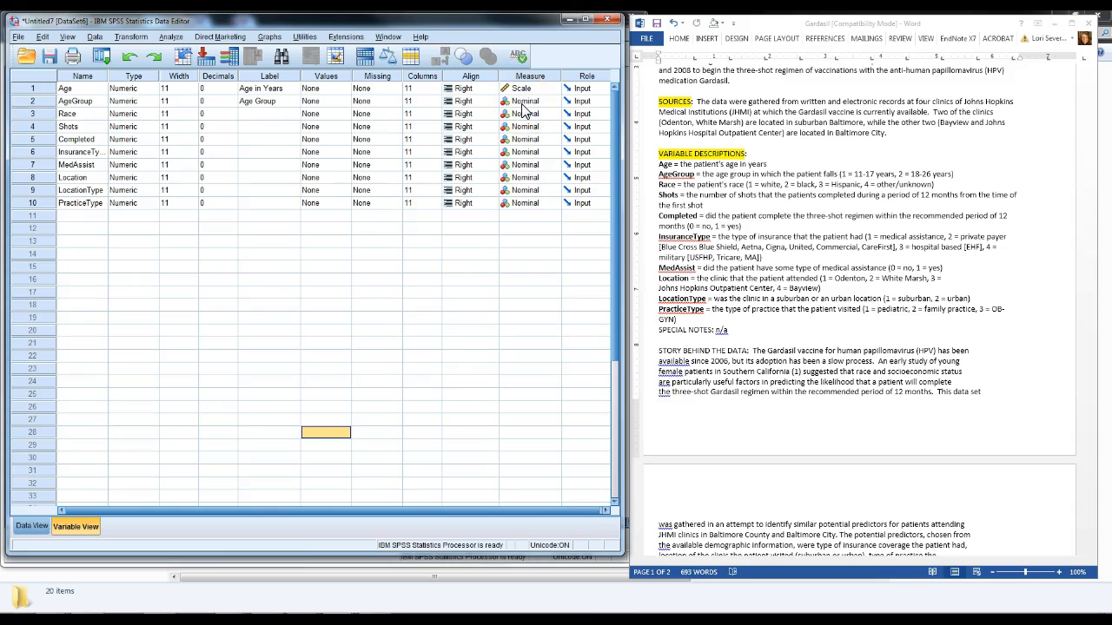
# - Add a value label to AgeGroup that defines 1 as "11-17 years", following the Gardasil document
pyautogui.doubleClick(346, 103)
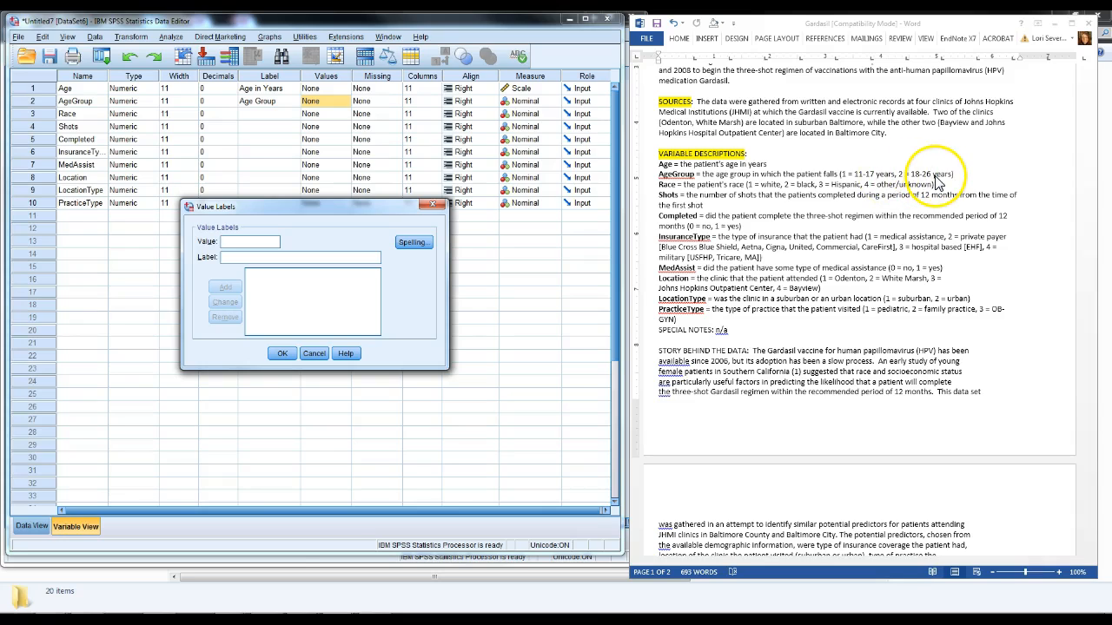
pyautogui.click(238, 257)
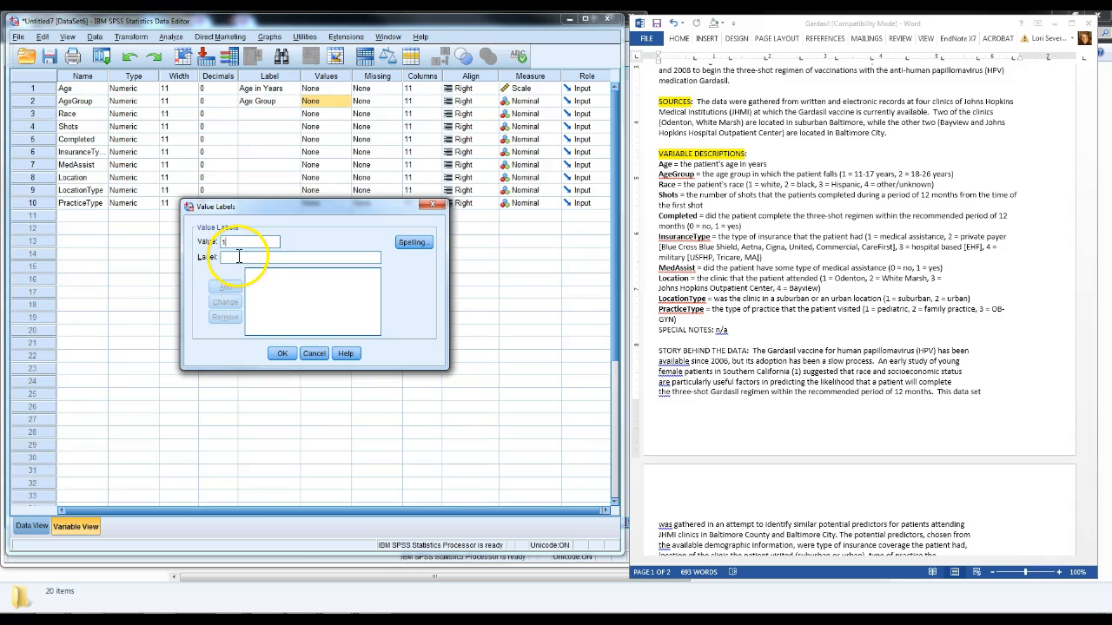
pyautogui.click(861, 186)
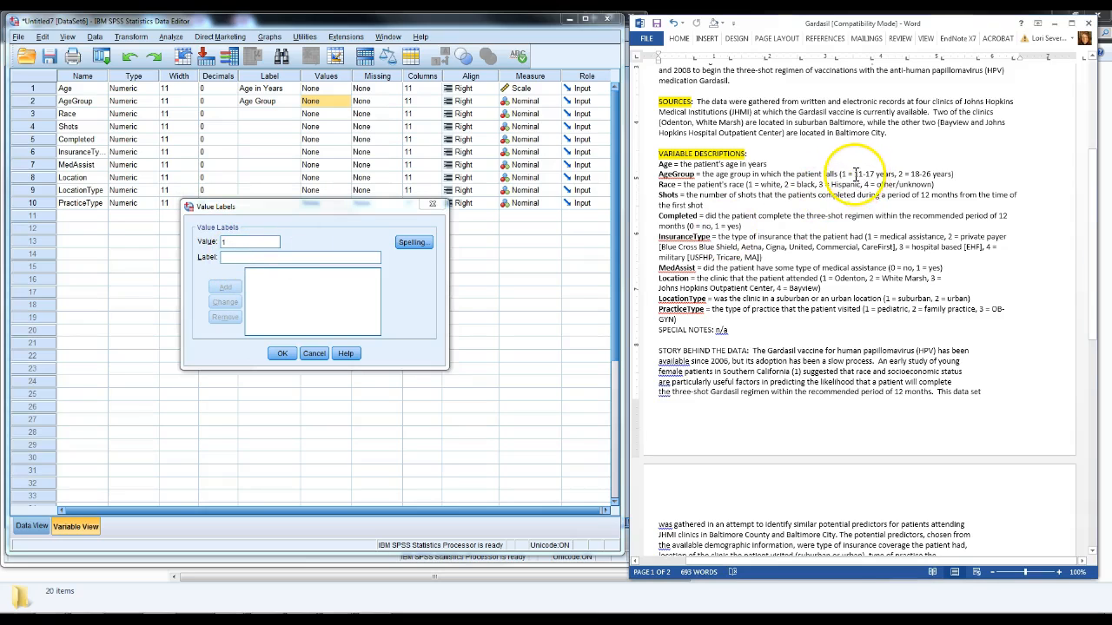
pyautogui.moveTo(854, 173); pyautogui.dragTo(892, 178)
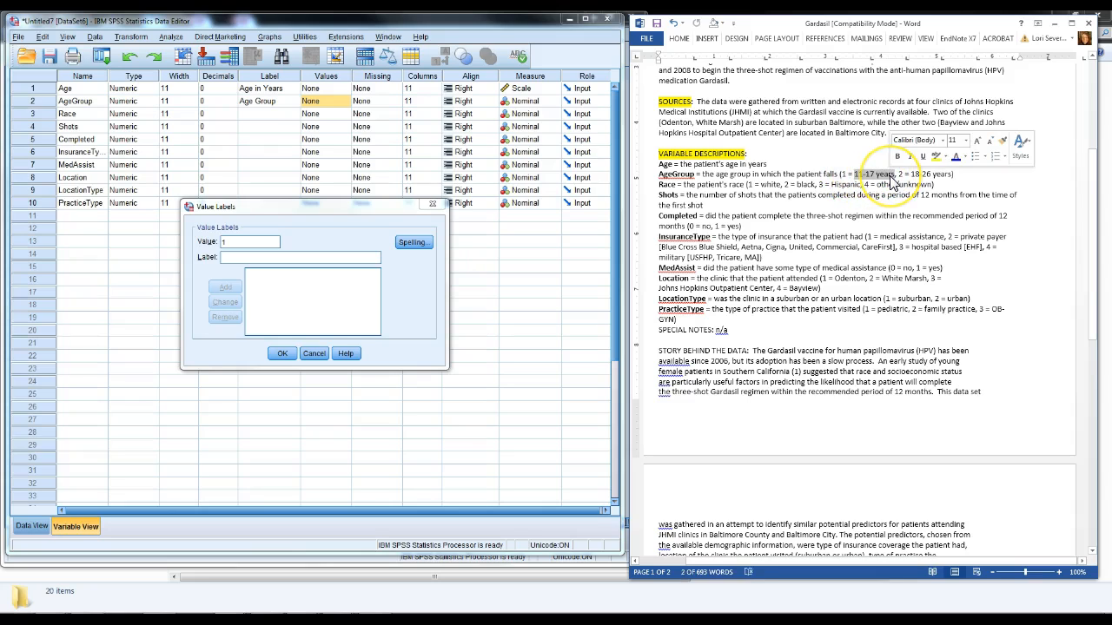
pyautogui.click(245, 258)
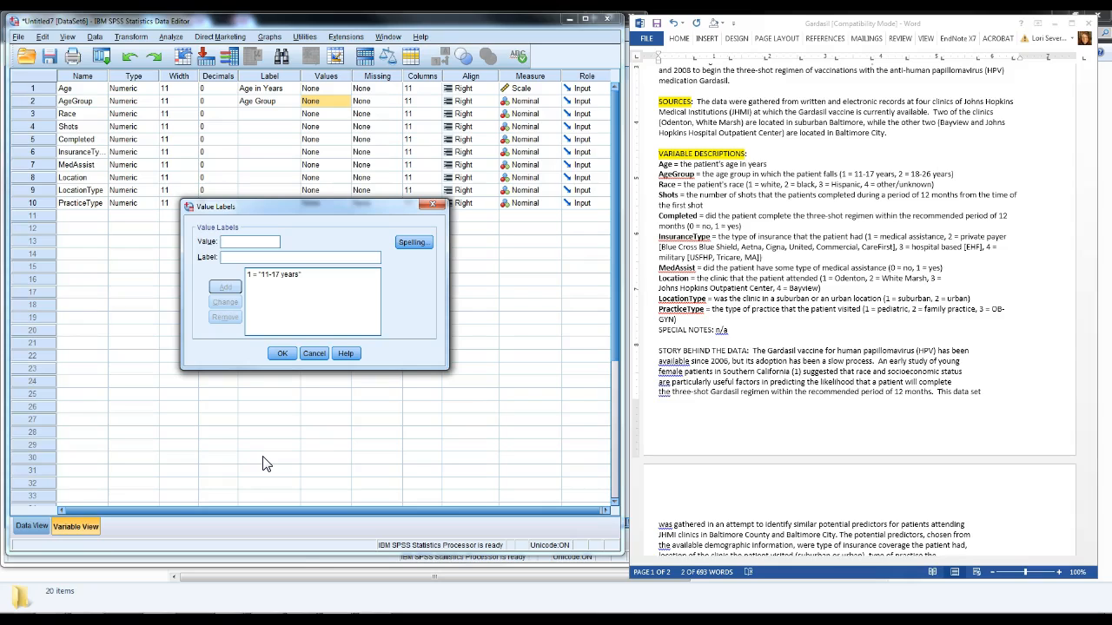
# - Add a second AgeGroup value label defining 2 as "18-26 years" and accept the value labels
pyautogui.click(251, 275)
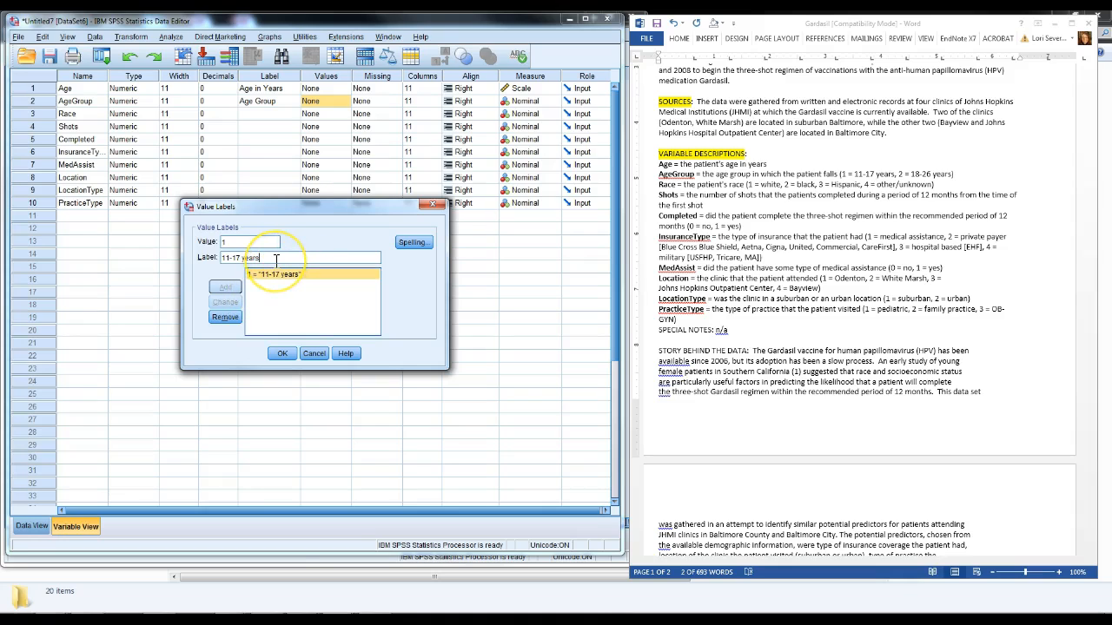
pyautogui.click(227, 242)
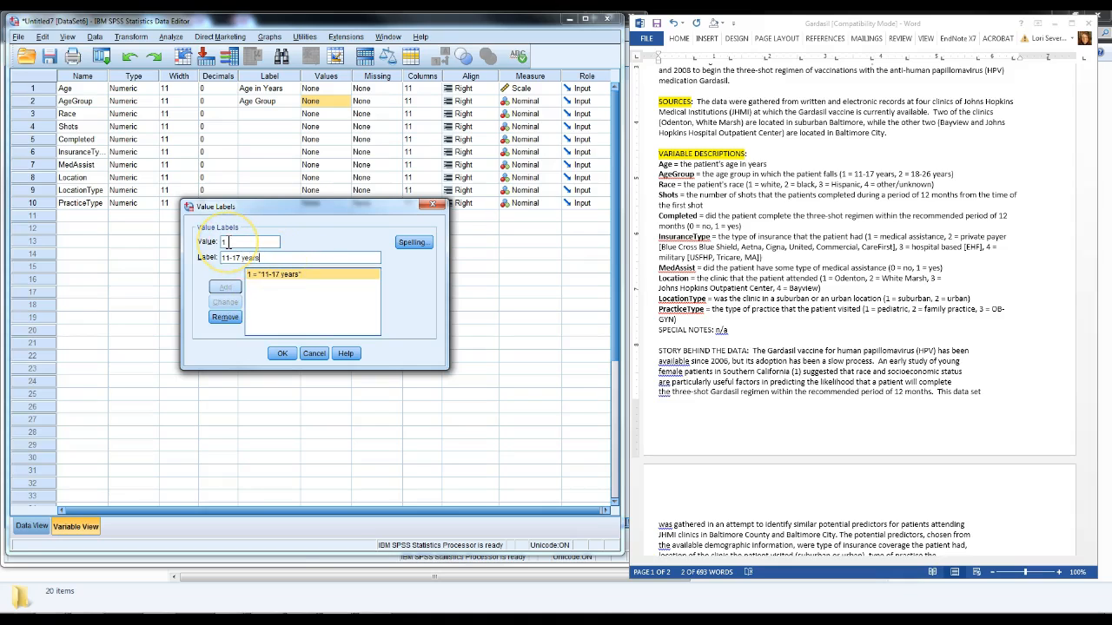
pyautogui.moveTo(227, 243); pyautogui.dragTo(170, 254)
pyautogui.write('2')
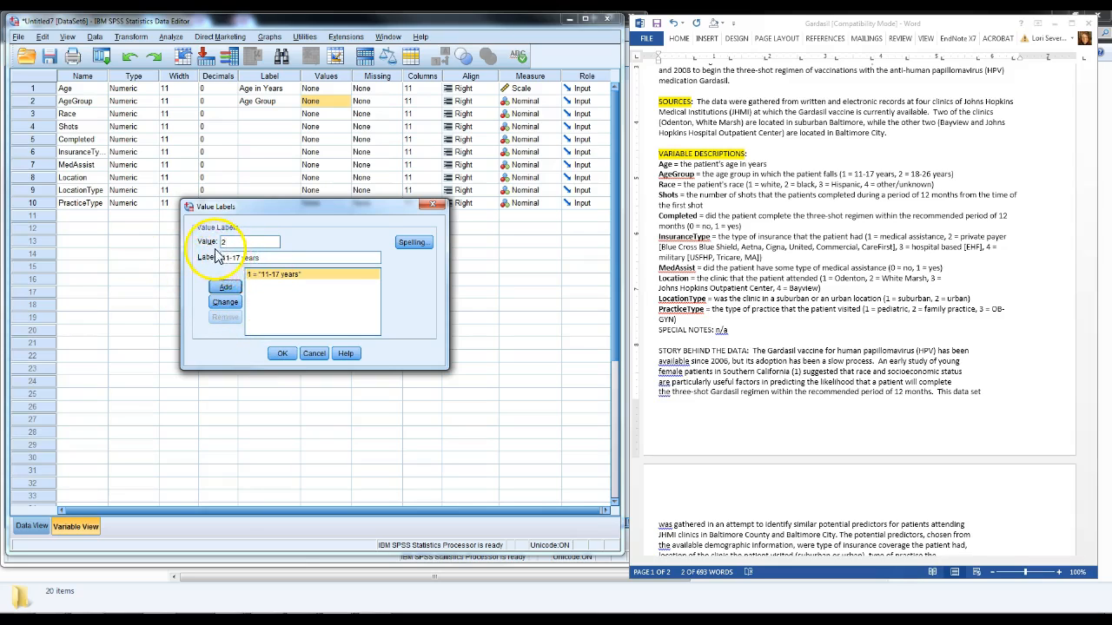
pyautogui.moveTo(233, 258); pyautogui.dragTo(227, 258)
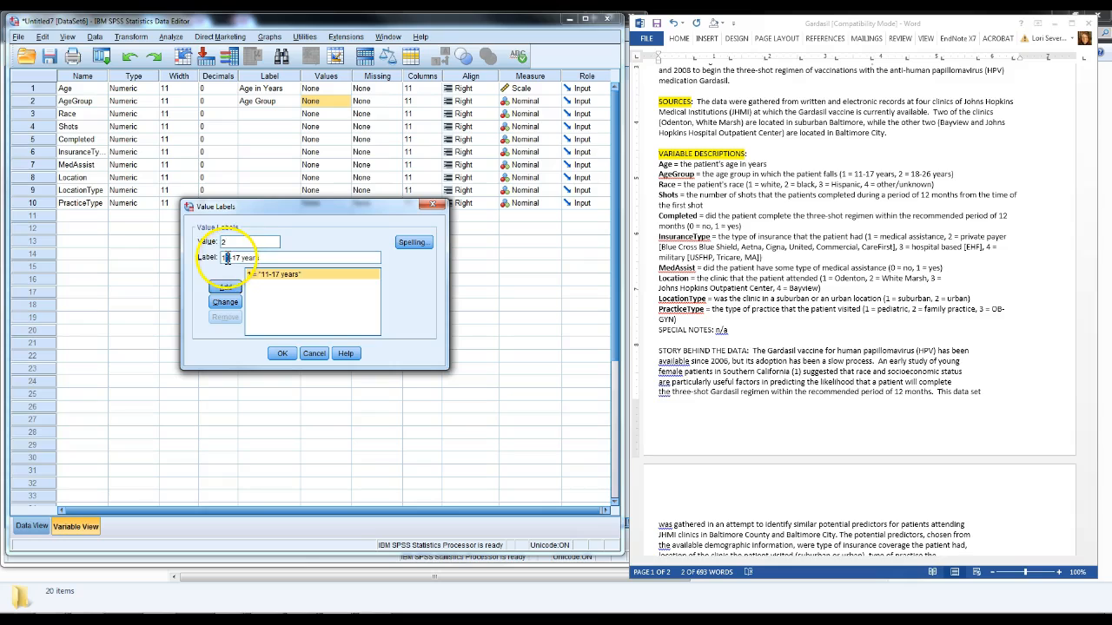
pyautogui.write('8')
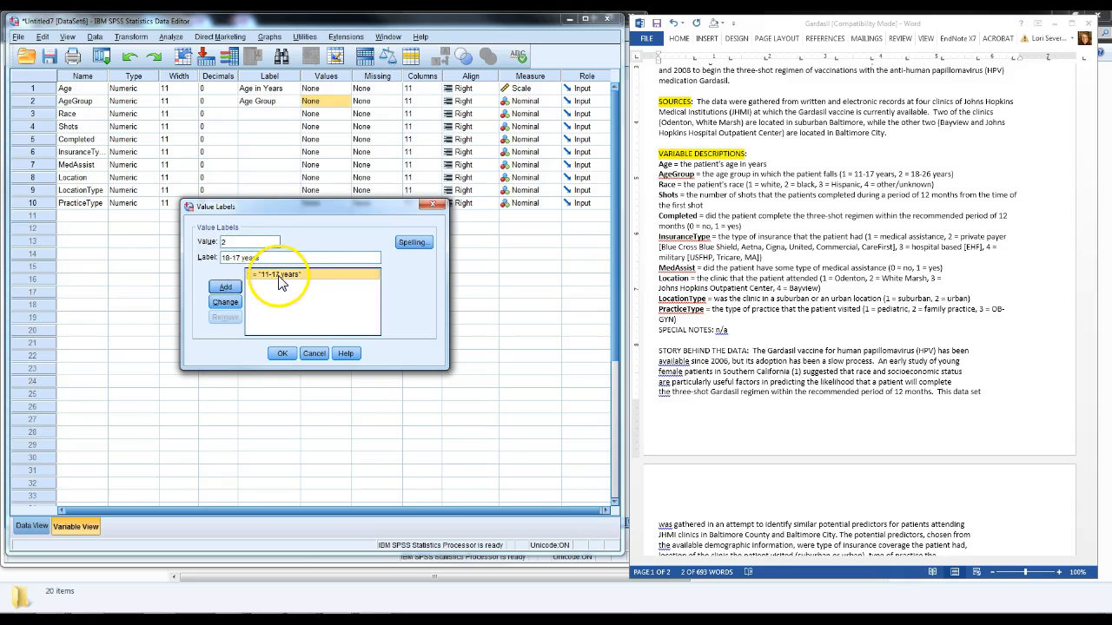
pyautogui.doubleClick(237, 258)
pyautogui.write('26')
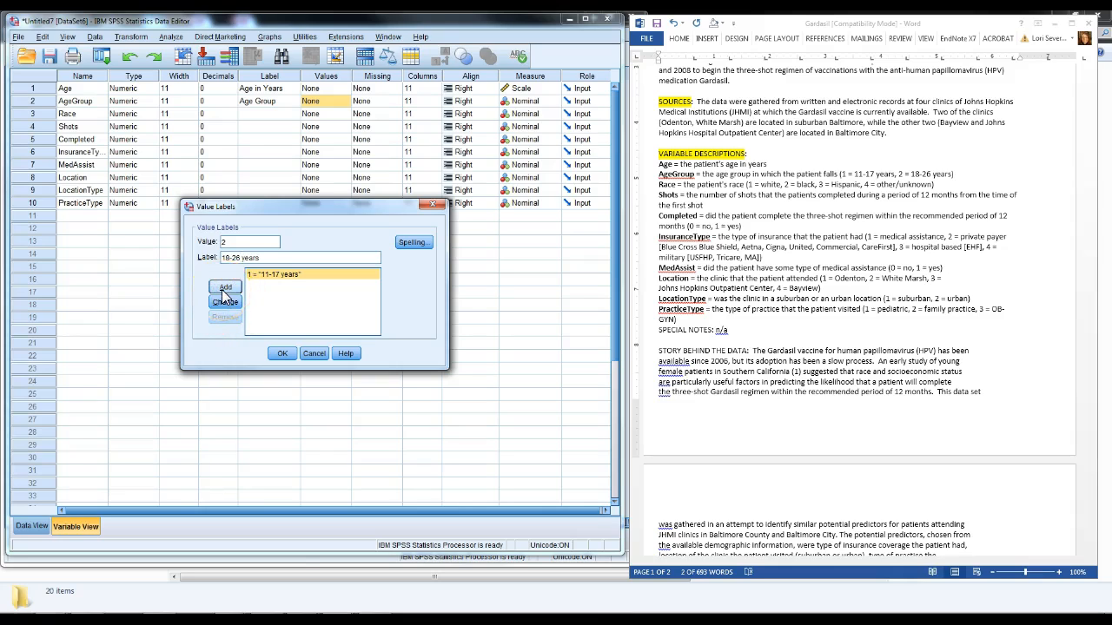
pyautogui.click(224, 289)
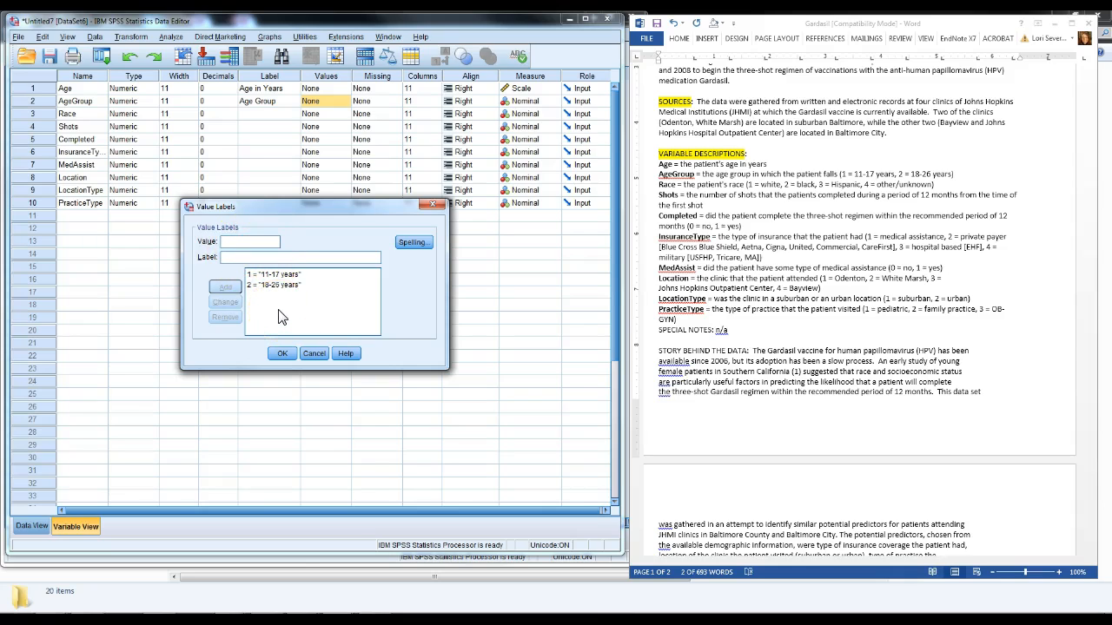
pyautogui.click(281, 355)
# - Reopen the value labels of AgeGroup to check the definitions, and close them again
pyautogui.click(343, 103)
pyautogui.click(343, 104)
pyautogui.click(278, 358)
pyautogui.click(487, 346)
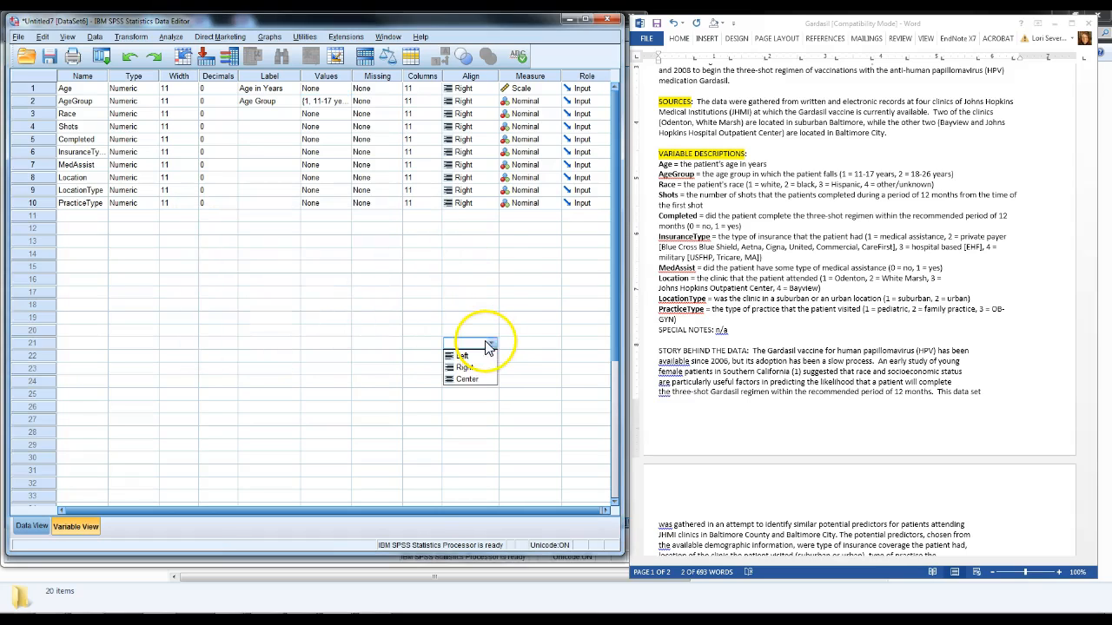
# - Set the measurement level of AgeGroup to Ordinal
pyautogui.click(554, 102)
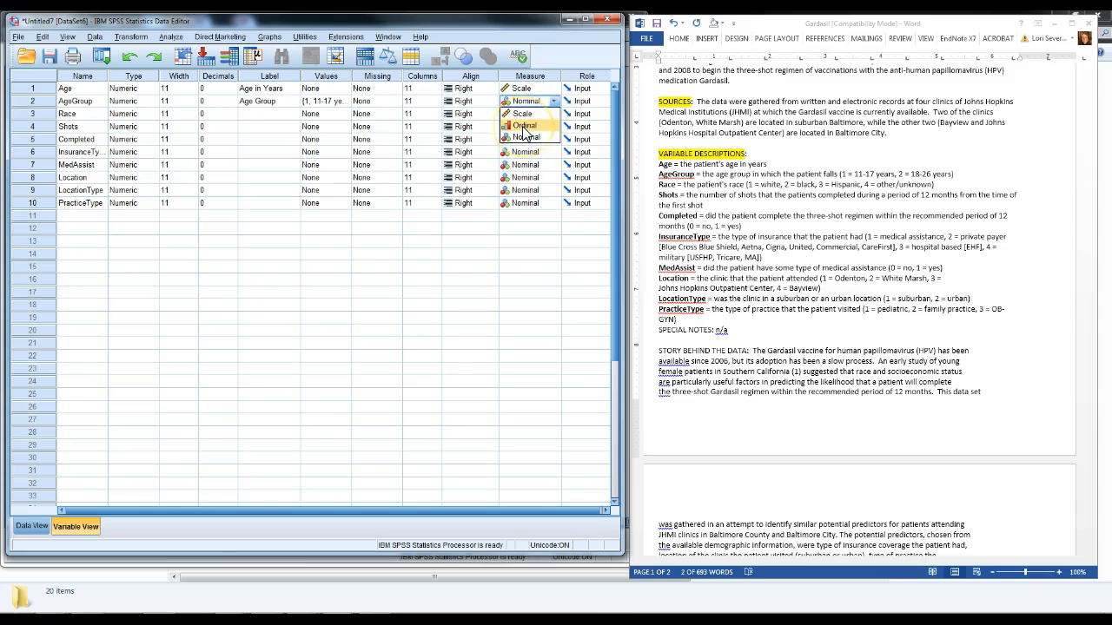
pyautogui.click(524, 127)
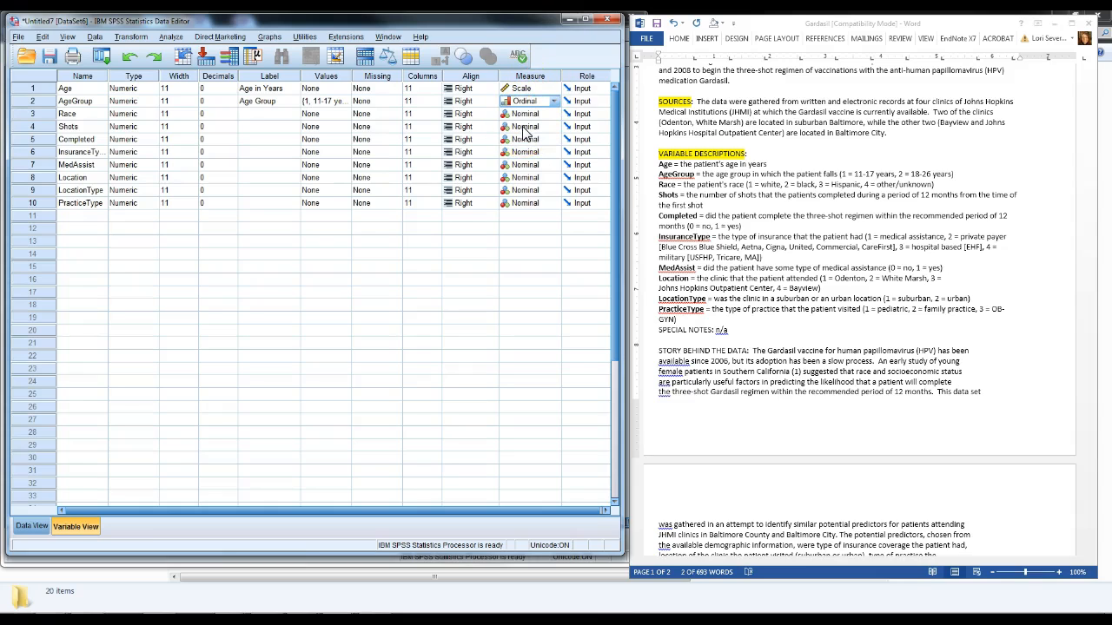
pyautogui.click(188, 344)
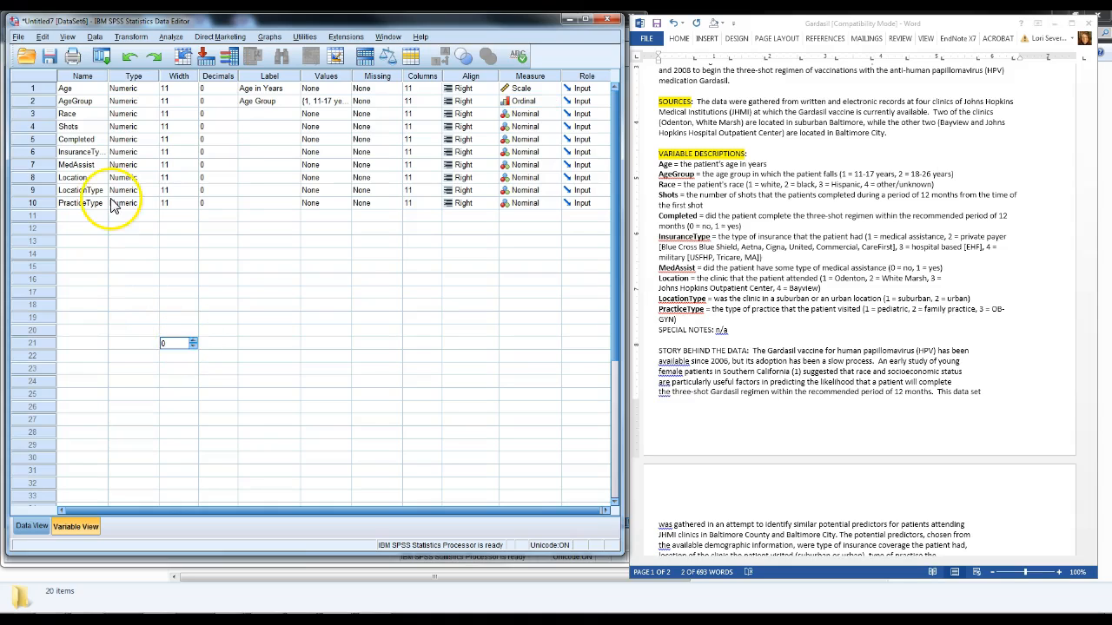
# - Save the dataset as a new SPSS data file named Gardasil in the tutorial data folder
pyautogui.click(17, 36)
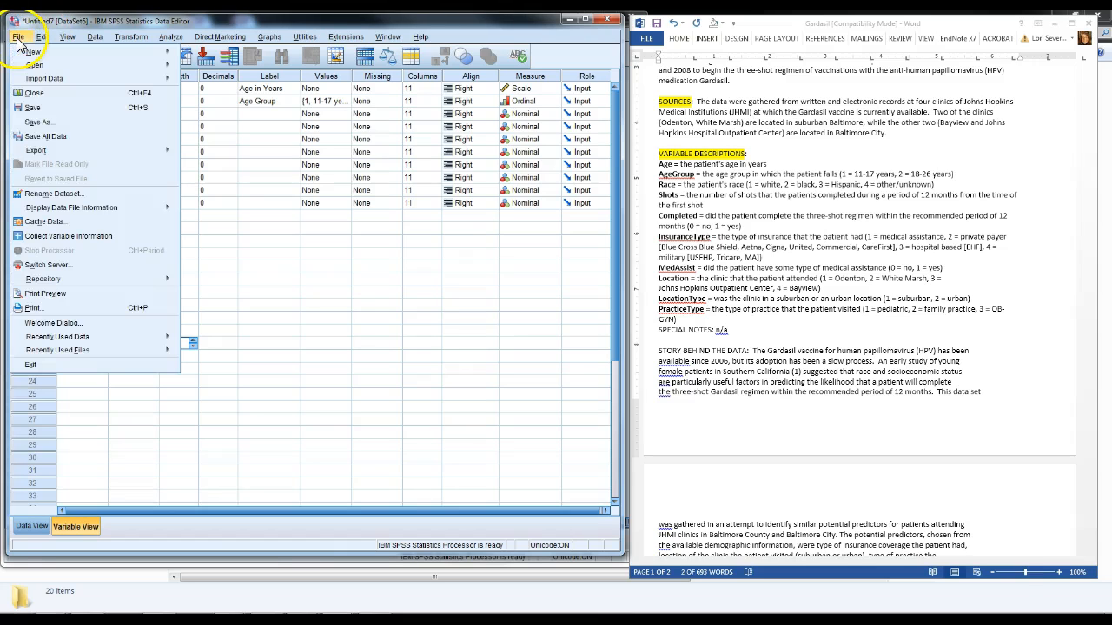
pyautogui.click(28, 120)
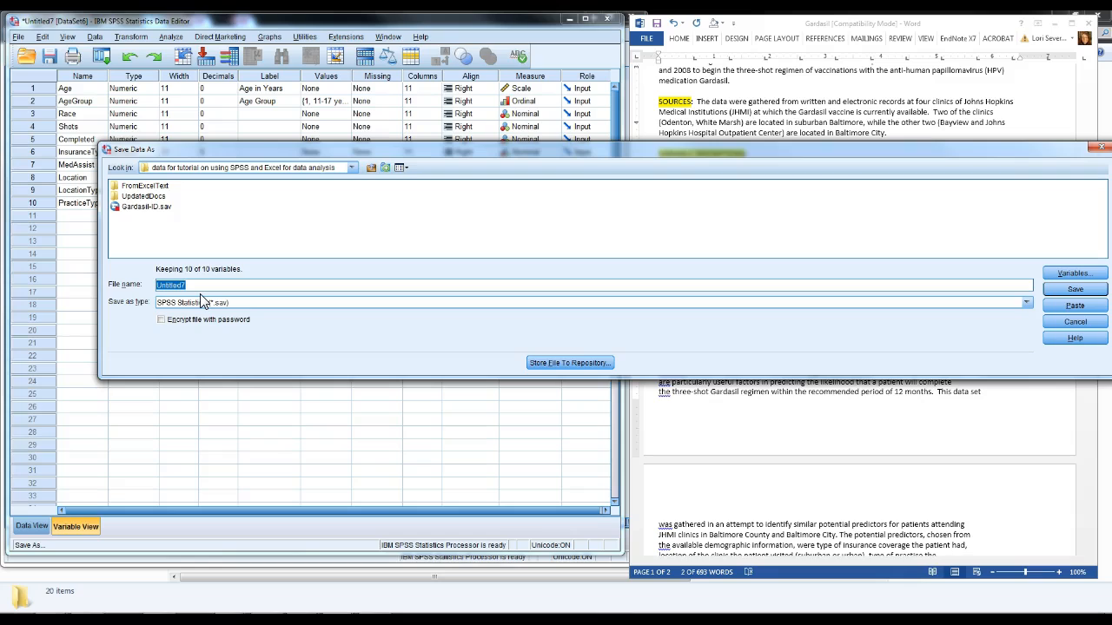
pyautogui.write('Gui')
pyautogui.write('r')
pyautogui.press('BackSpace')
pyautogui.press('BackSpace')
pyautogui.press('BackSpace')
pyautogui.write('ardasil')
pyautogui.click(1070, 294)
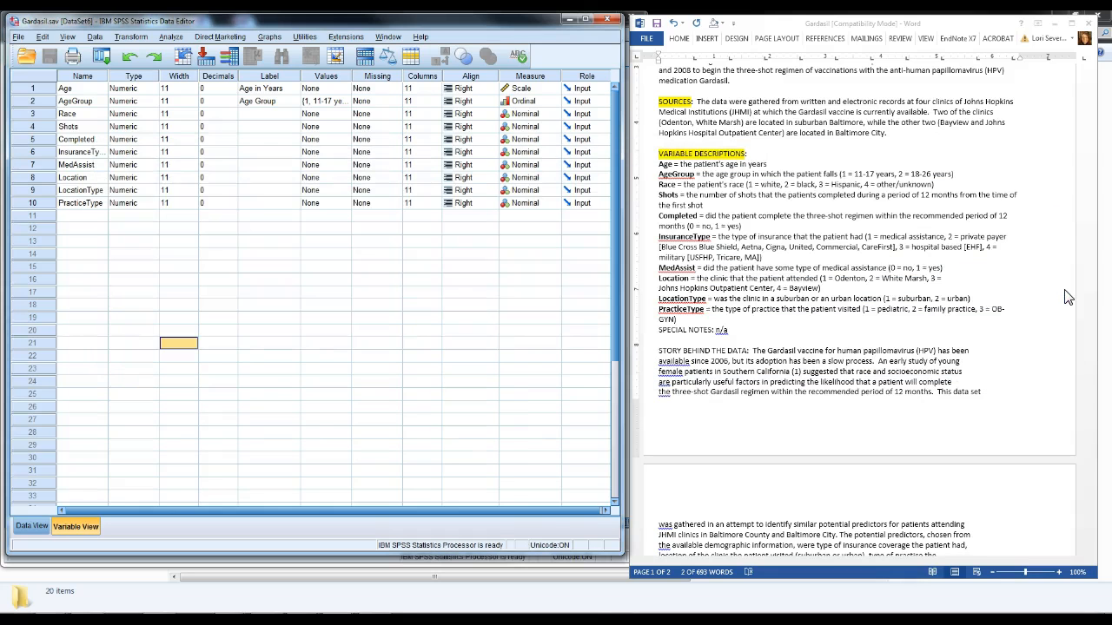
pyautogui.click(311, 305)
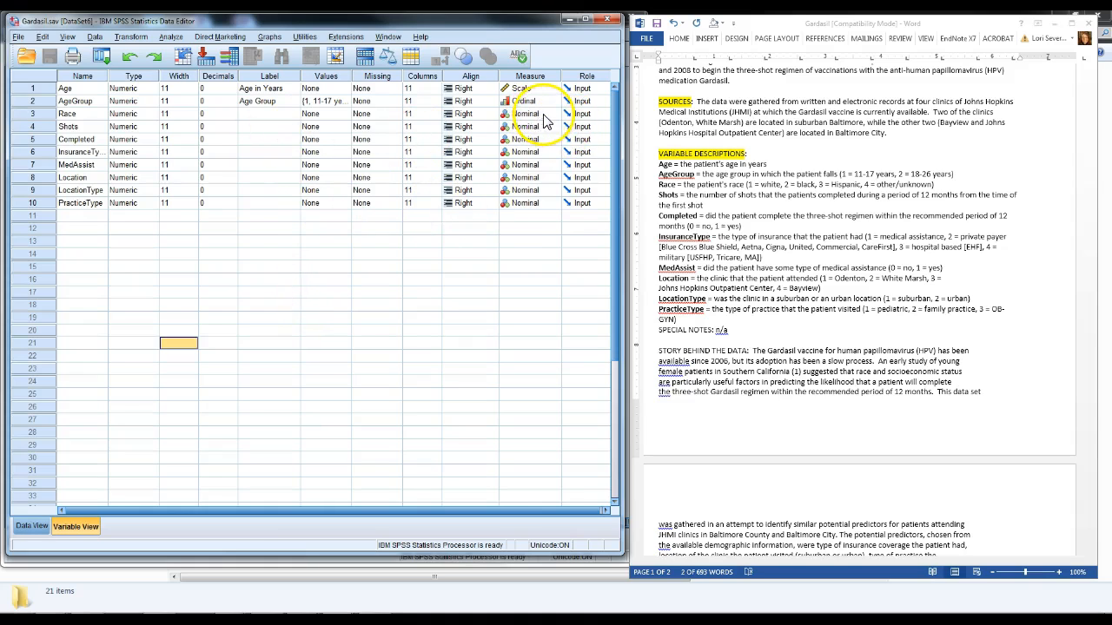
# - Give the Race variable the label "Race/Ethnicity", with a slash and no space between the words
pyautogui.click(262, 116)
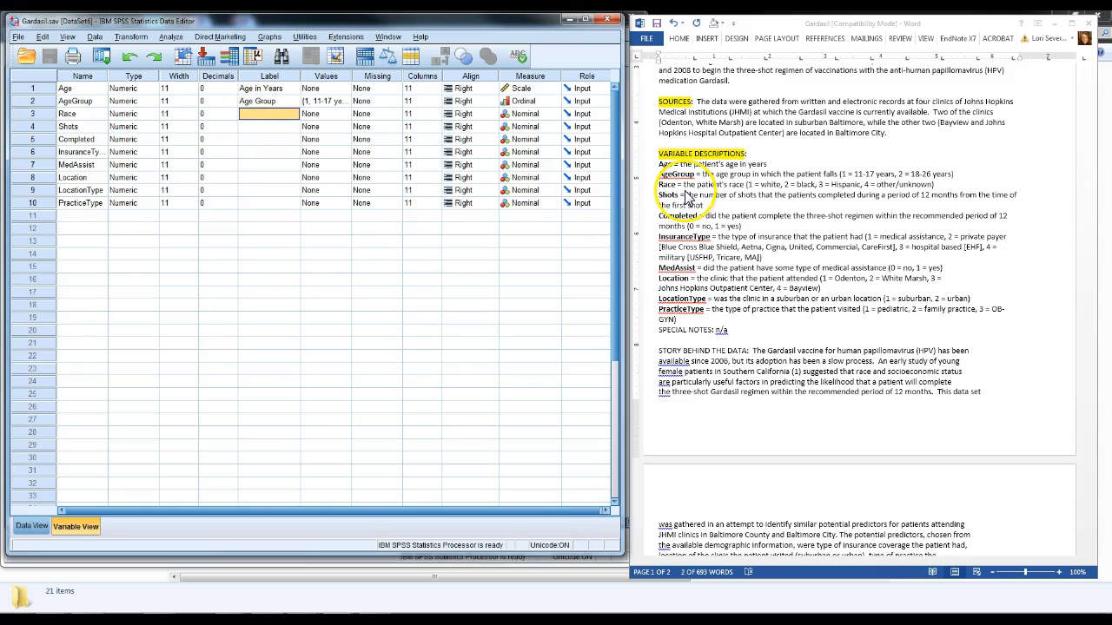
pyautogui.click(258, 117)
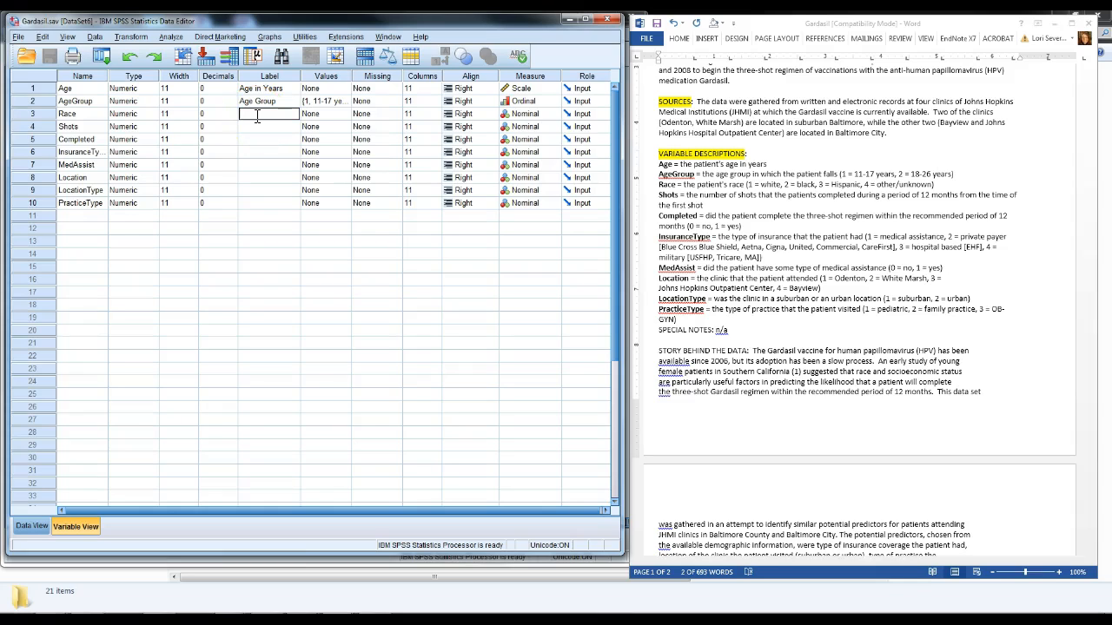
pyautogui.write('Race')
pyautogui.write('/Ethnicity')
pyautogui.click(261, 230)
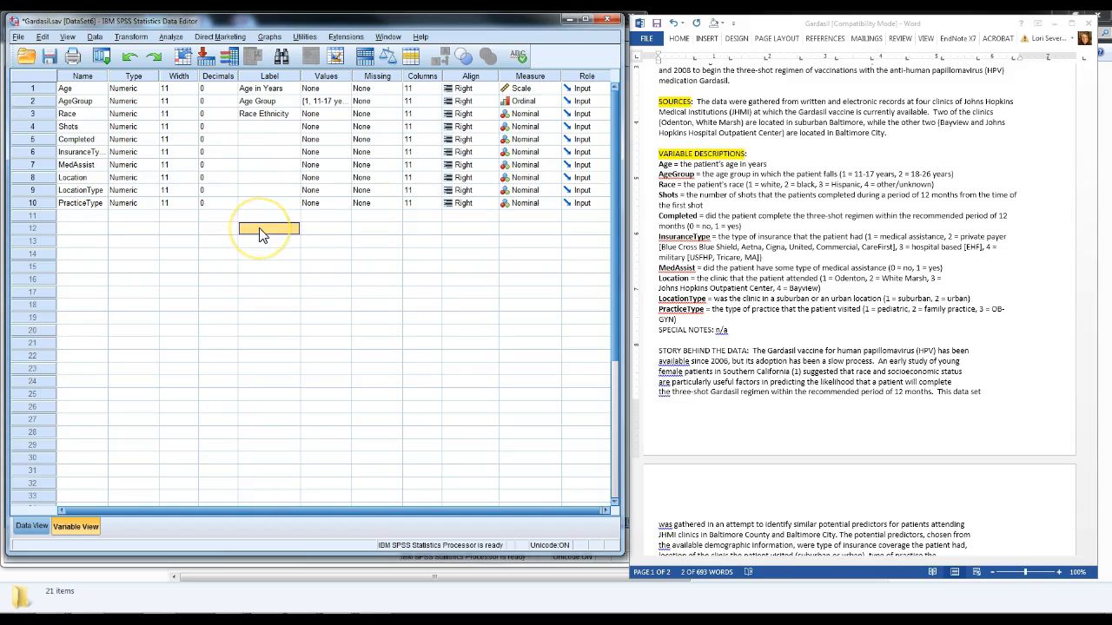
pyautogui.click(247, 117)
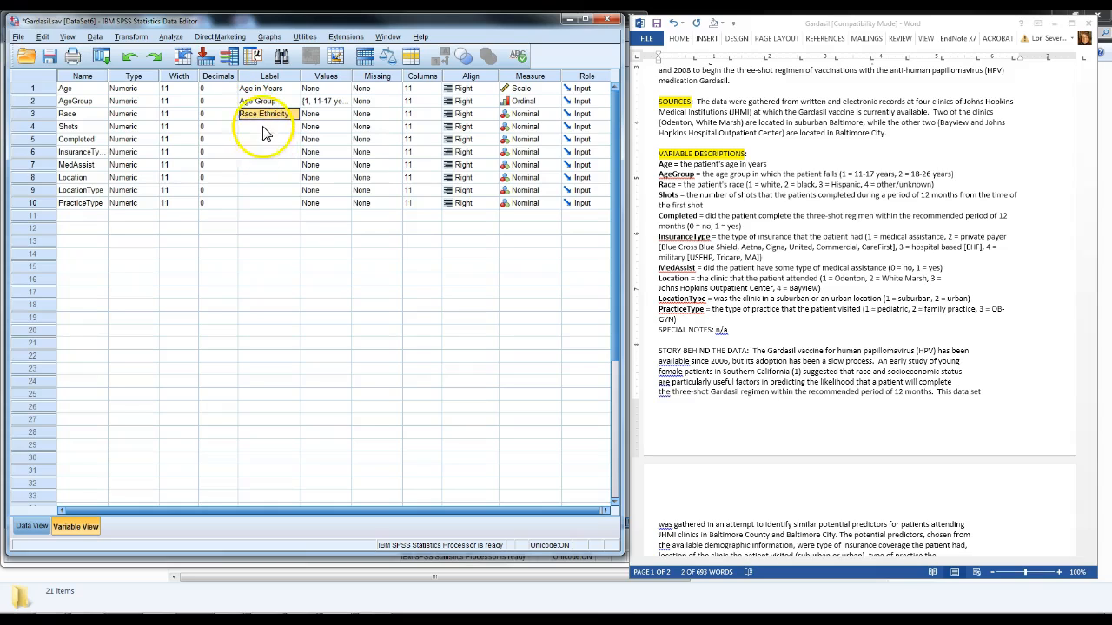
pyautogui.doubleClick(266, 117)
pyautogui.press('BackSpace')
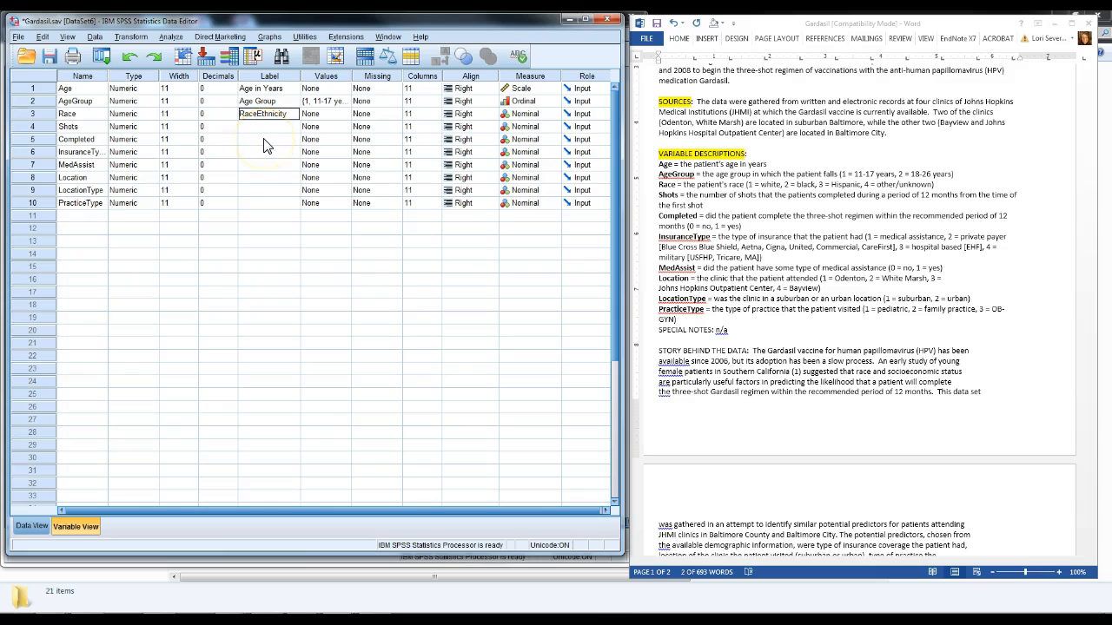
pyautogui.write('/')
pyautogui.click(279, 178)
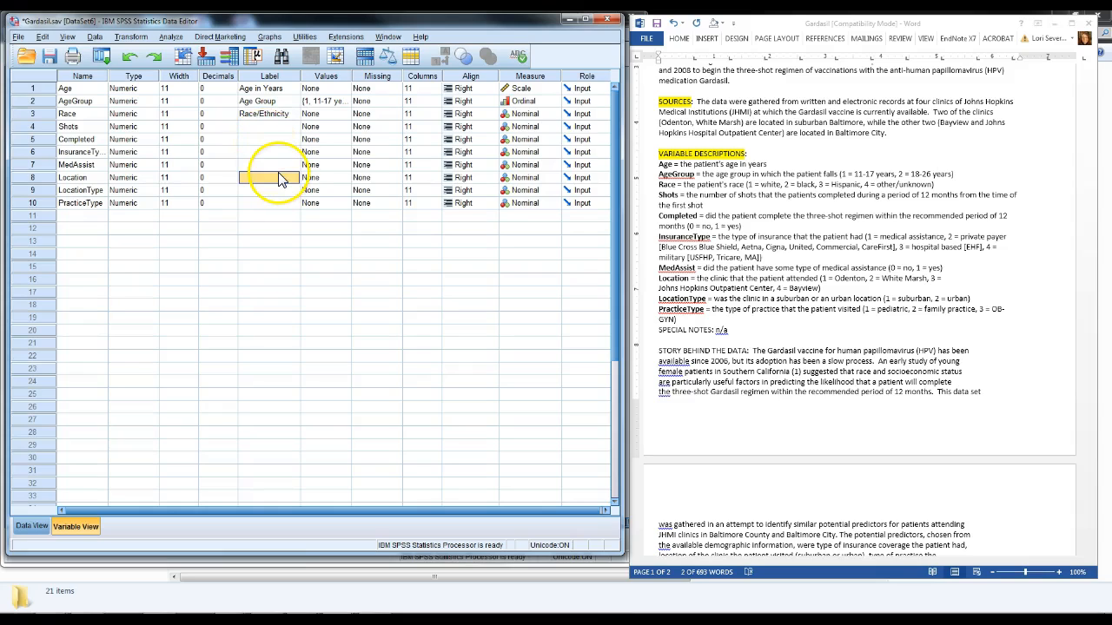
# - Add a value label to Race that defines 1 as "white", following the Gardasil document
pyautogui.click(337, 114)
pyautogui.click(346, 113)
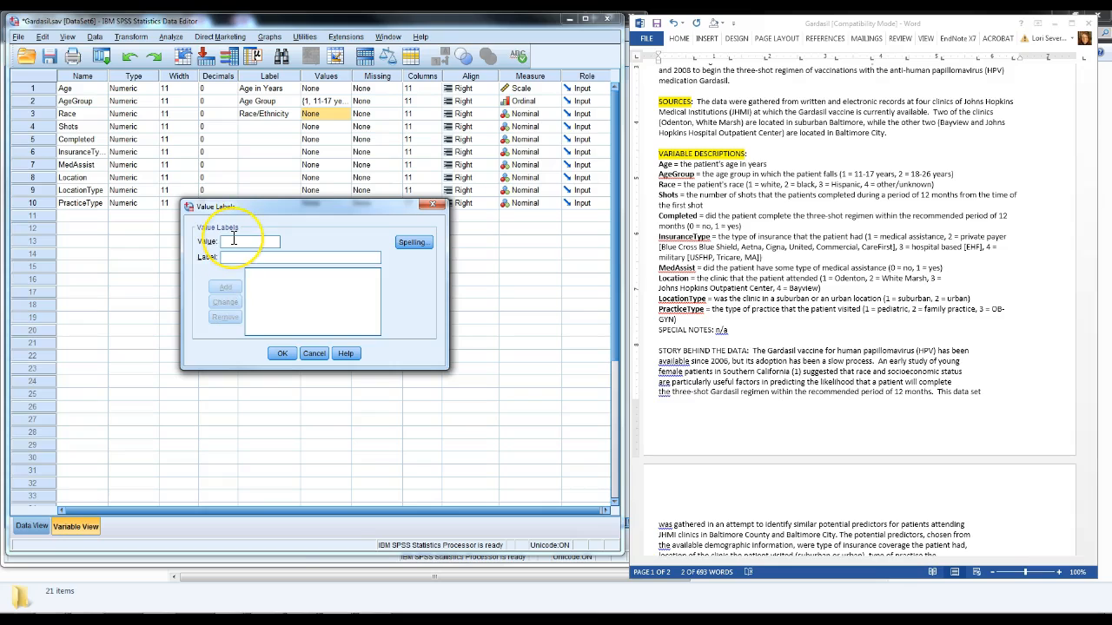
pyautogui.write('1')
pyautogui.click(242, 257)
pyautogui.write('whilte')
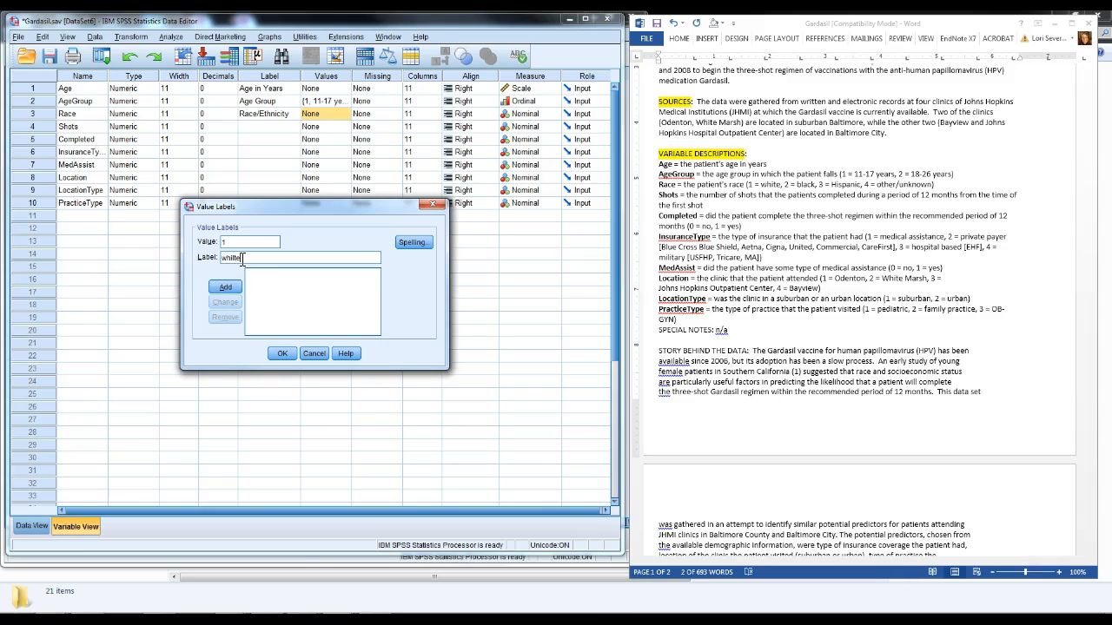
pyautogui.press('BackSpace')
pyautogui.press('BackSpace')
pyautogui.press('BackSpace')
pyautogui.click(224, 289)
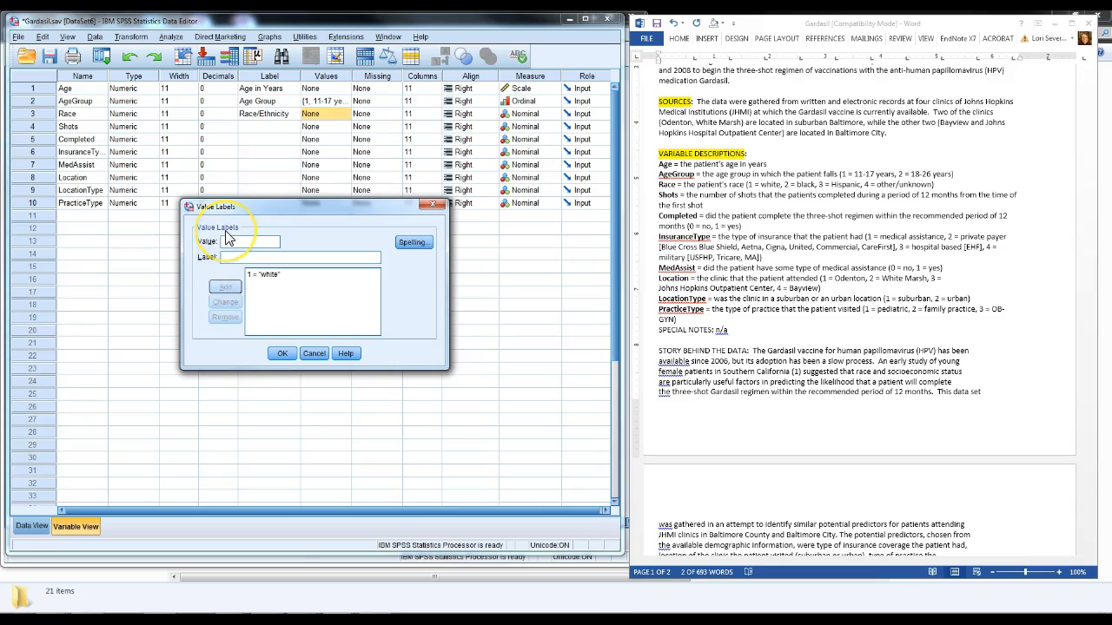
# - Add a second Race value label defining 2 as "black"
pyautogui.click(234, 257)
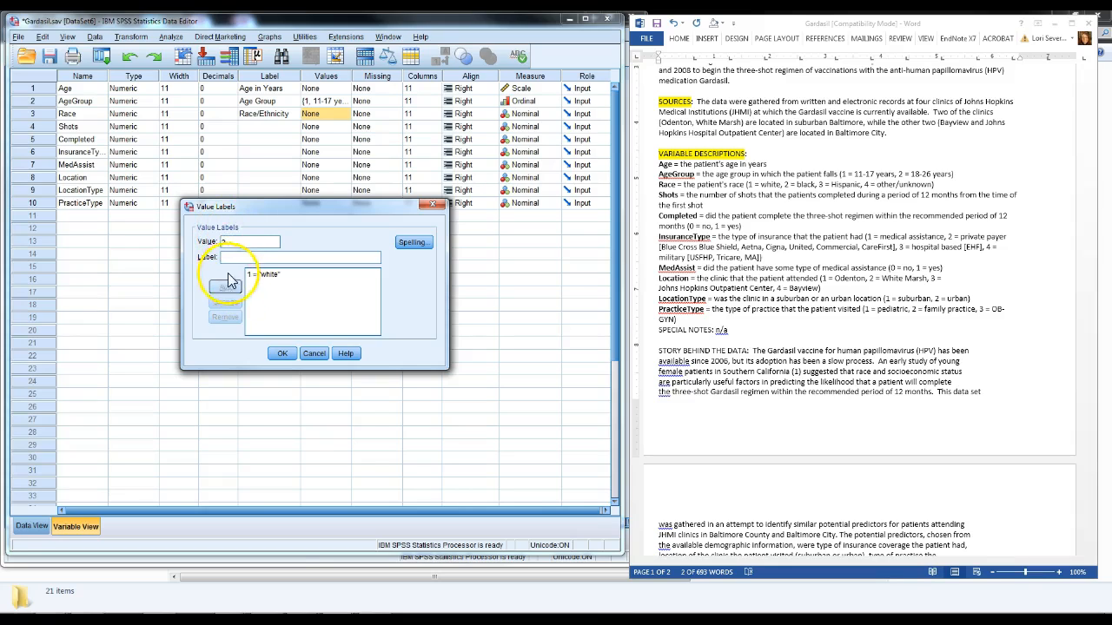
pyautogui.write('bla')
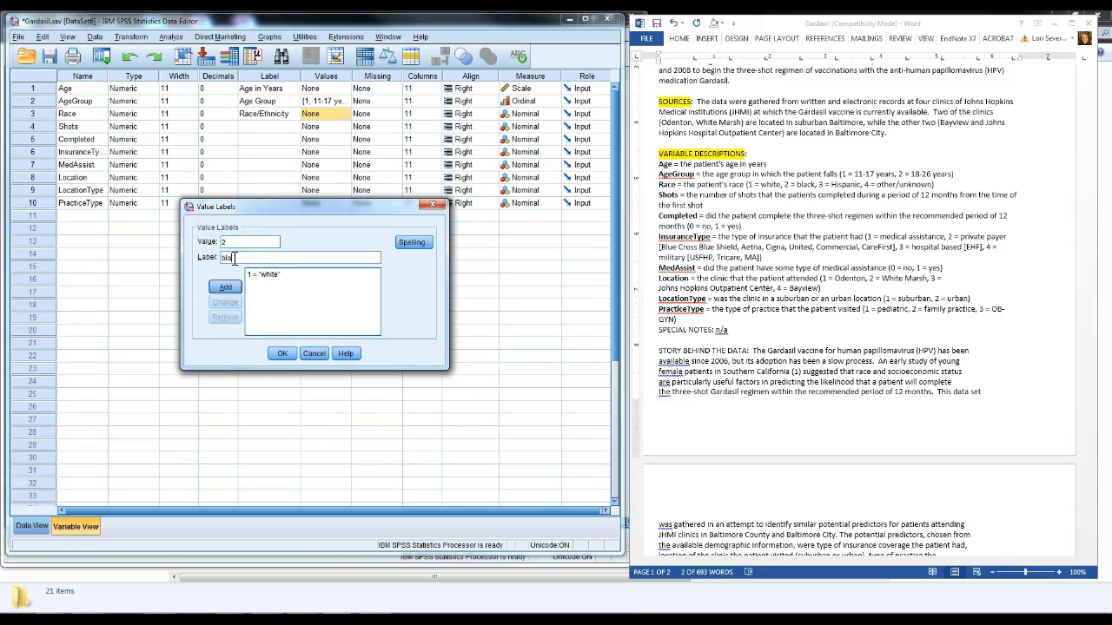
pyautogui.write('ck')
pyautogui.click(225, 287)
# - Add a third Race value label defining 3 as "Hispanic"
pyautogui.click(226, 256)
pyautogui.click(228, 247)
pyautogui.write('3')
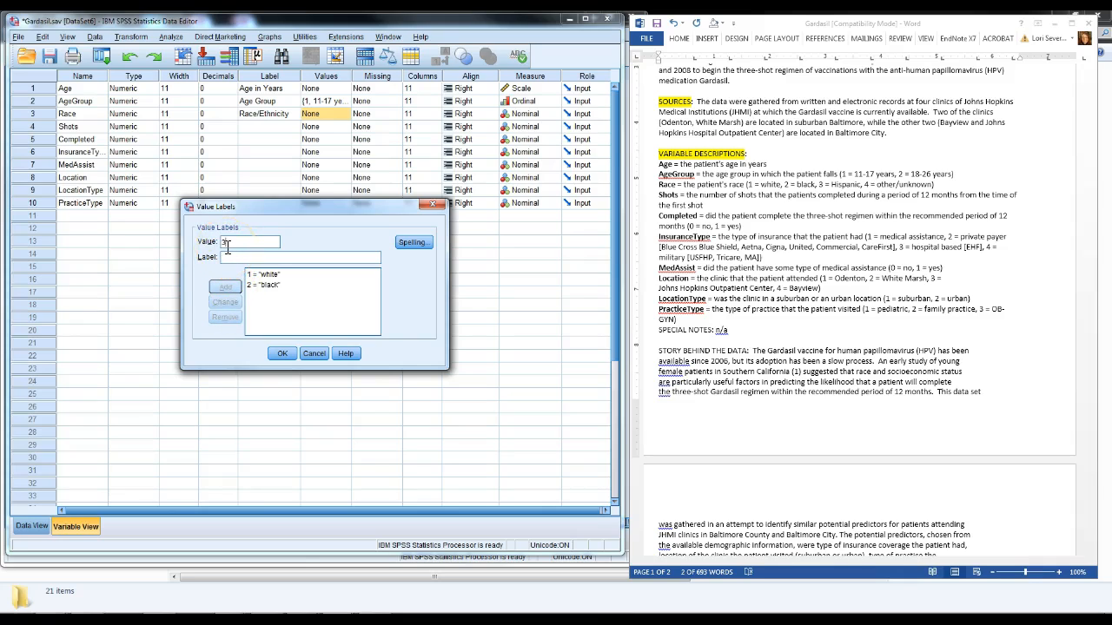
pyautogui.click(240, 259)
pyautogui.write('Hispanic')
pyautogui.click(224, 289)
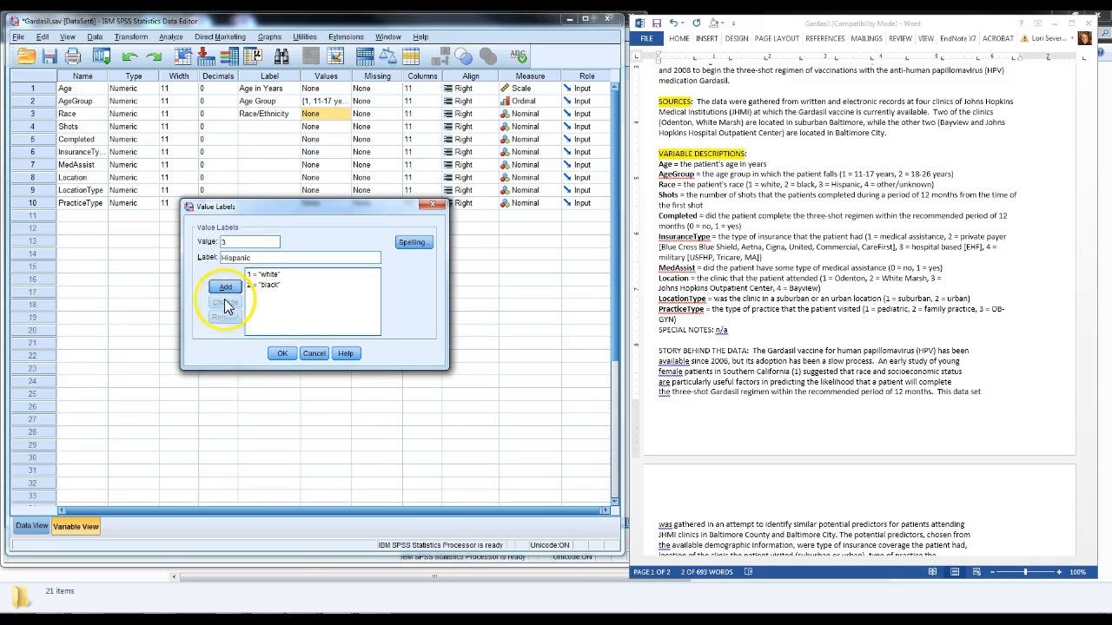
# - Add a fourth Race value label defining 4 as "Other of unknown" and accept the value labels
pyautogui.write('4')
pyautogui.click(240, 256)
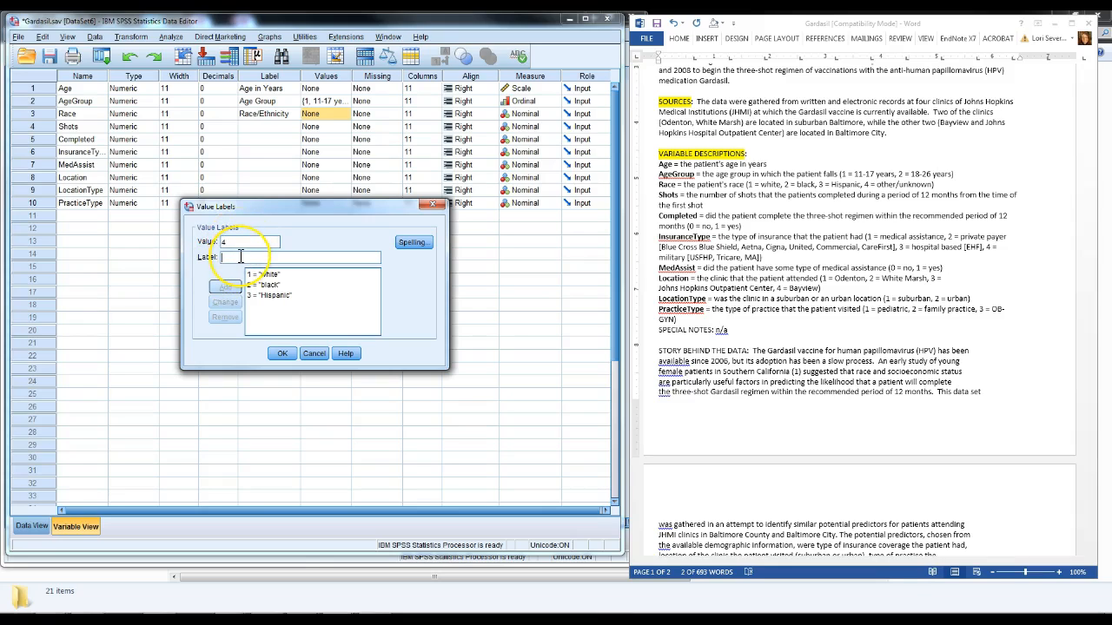
pyautogui.write('Ot')
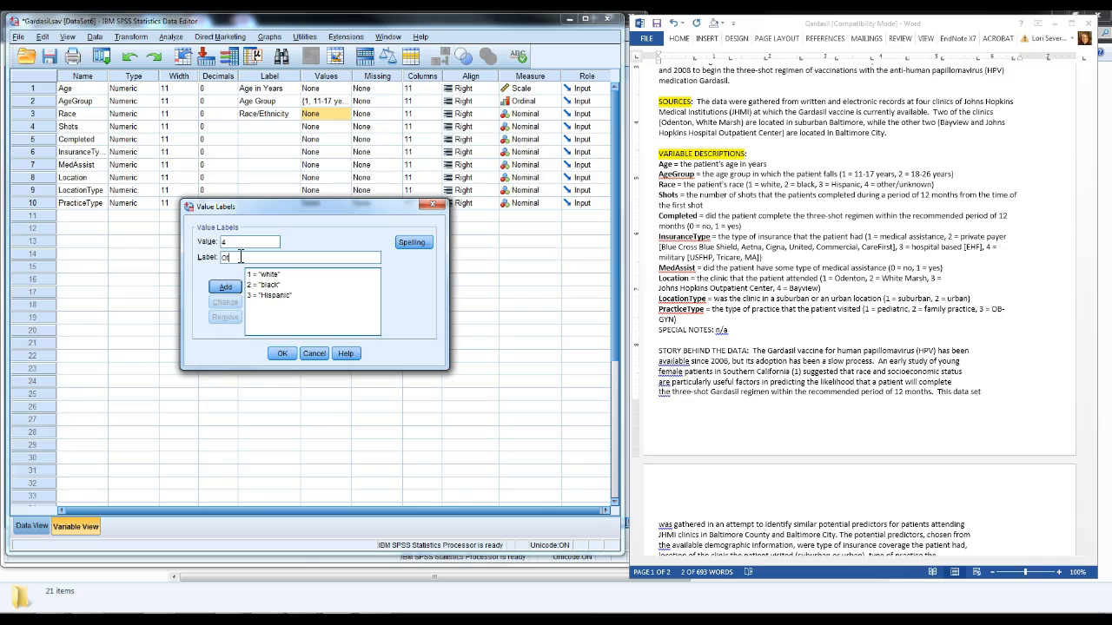
pyautogui.write('her of unknown')
pyautogui.press('BackSpace')
pyautogui.press('BackSpace')
pyautogui.write('wn')
pyautogui.click(223, 288)
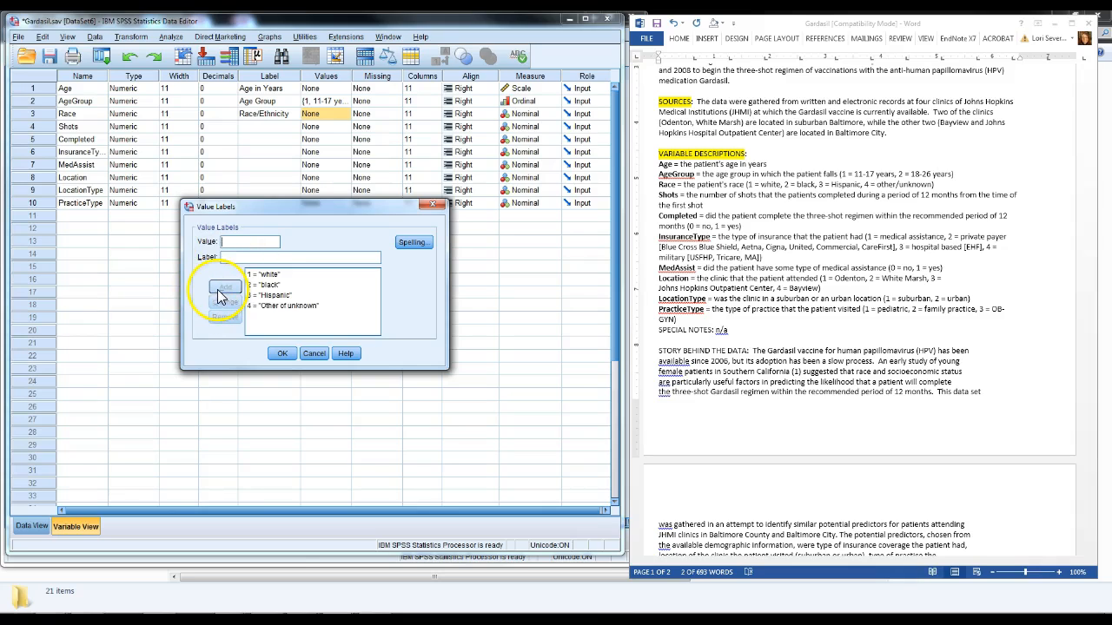
pyautogui.click(280, 356)
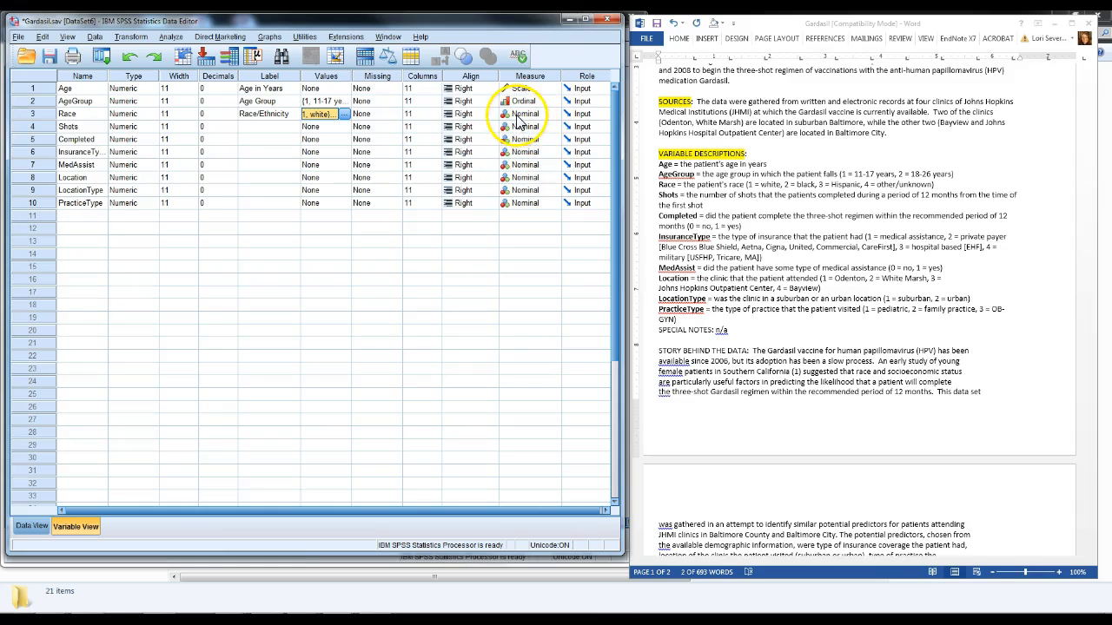
# - Reopen the value labels of Race and try to correct the label of value 4 to "Other or unknown"
pyautogui.click(344, 117)
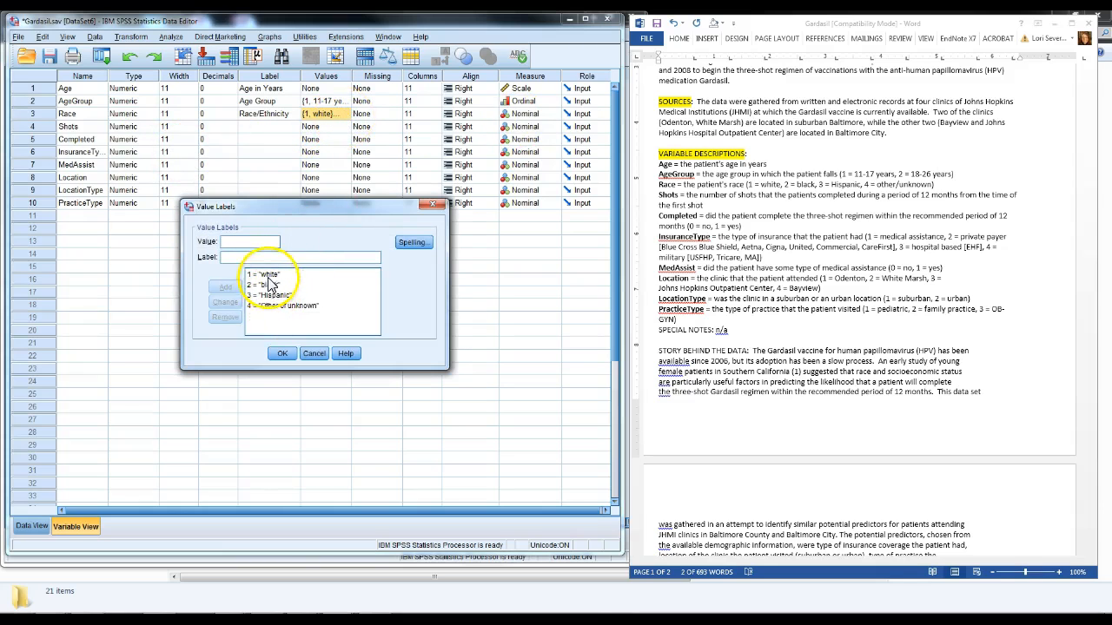
pyautogui.click(269, 315)
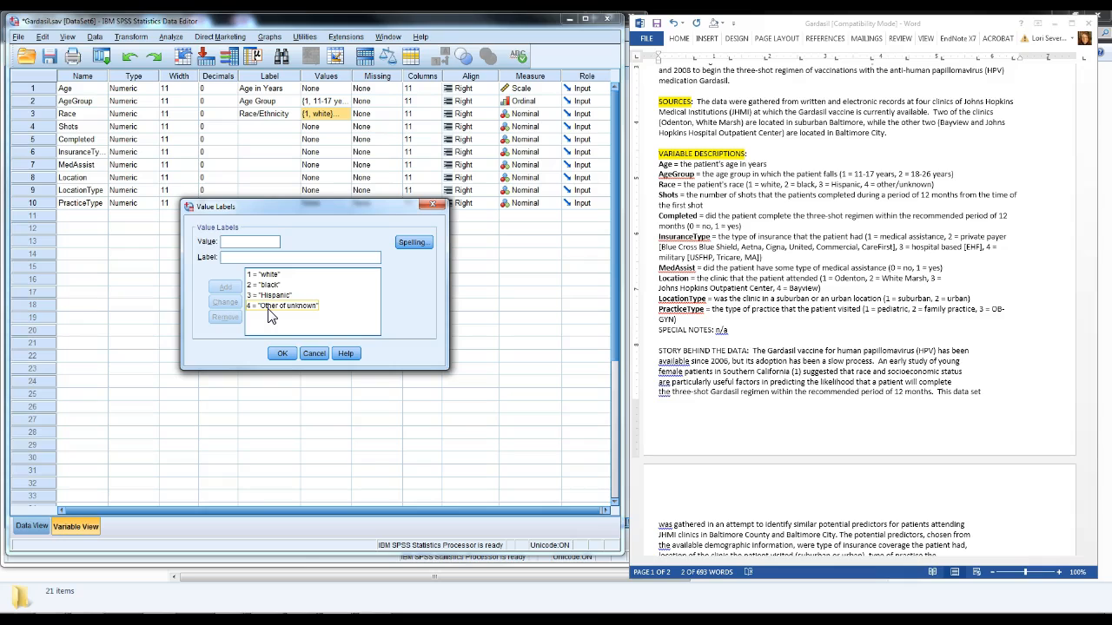
pyautogui.click(273, 307)
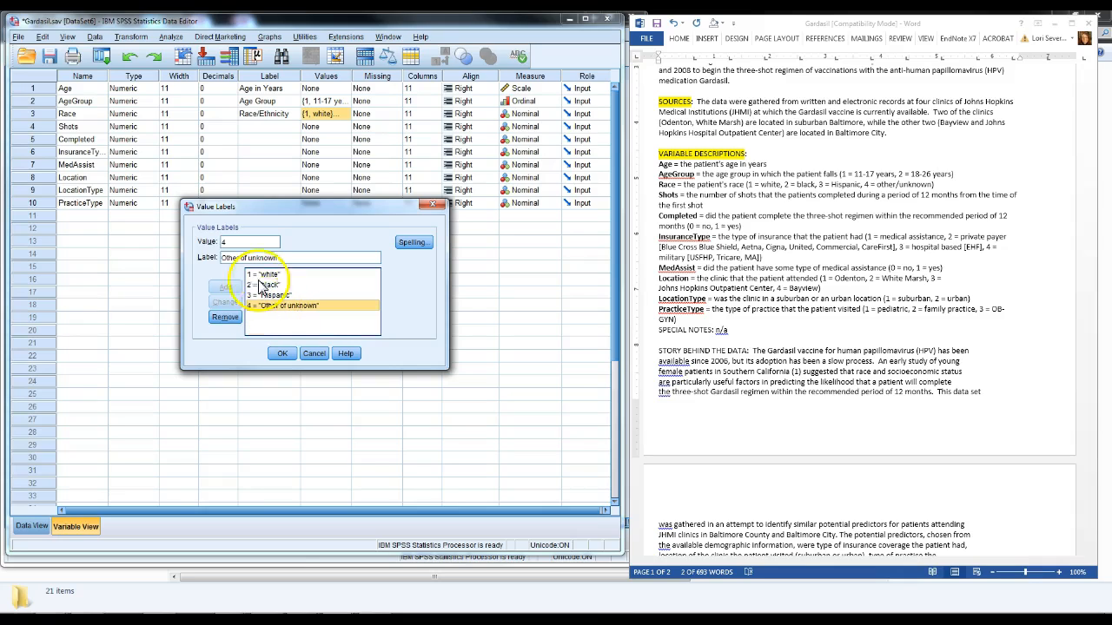
pyautogui.click(247, 258)
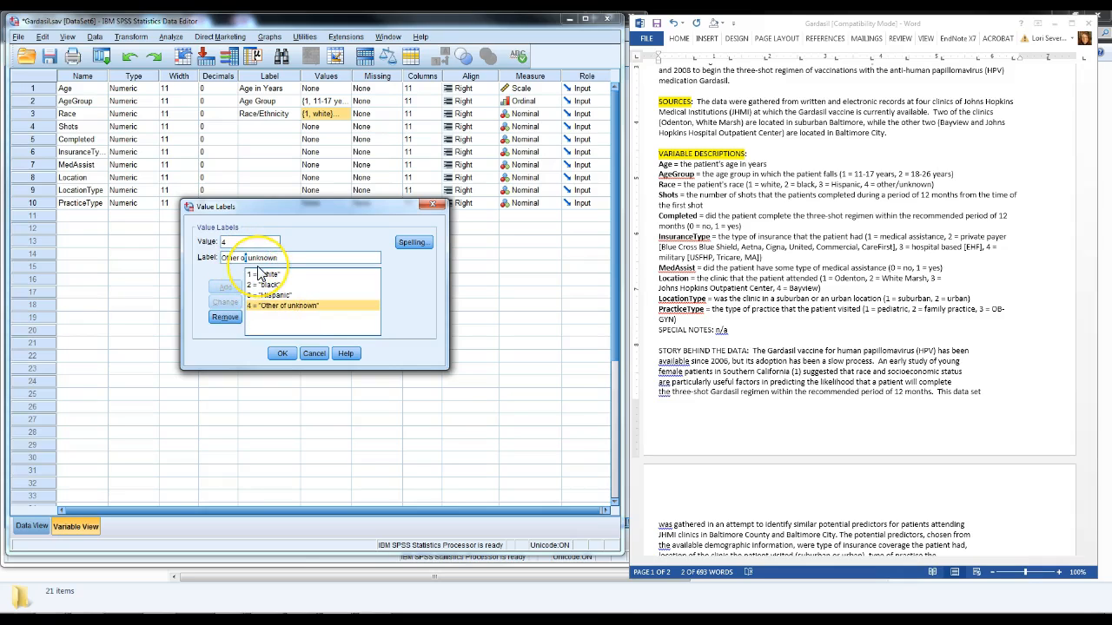
pyautogui.press('Delete')
pyautogui.write('r')
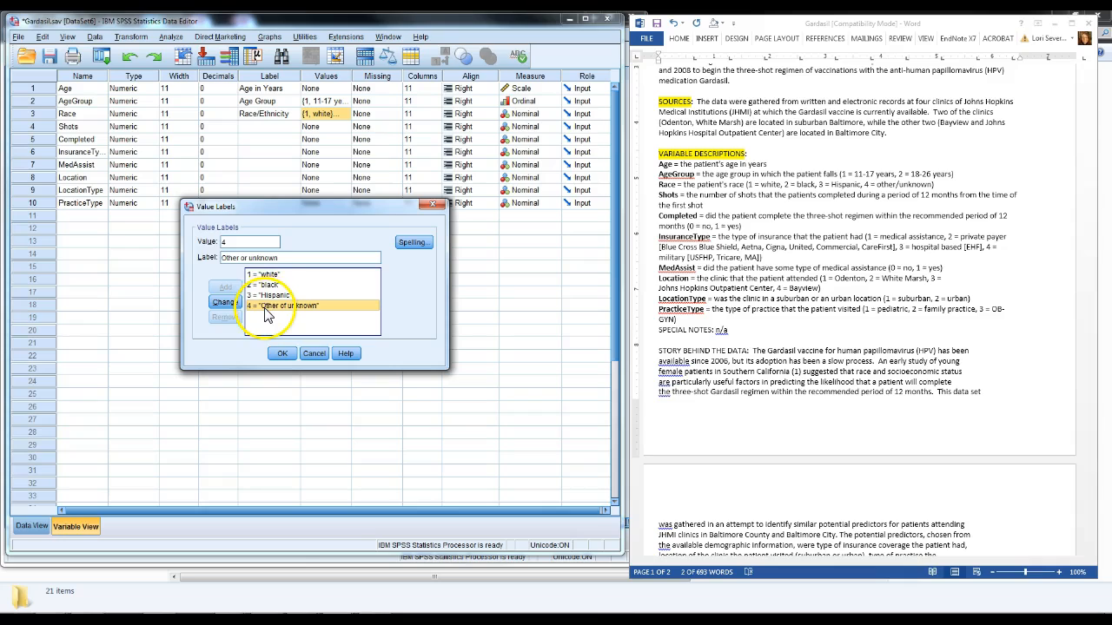
# - Capitalize the label of Race value 1 so it reads "White"
pyautogui.click(269, 277)
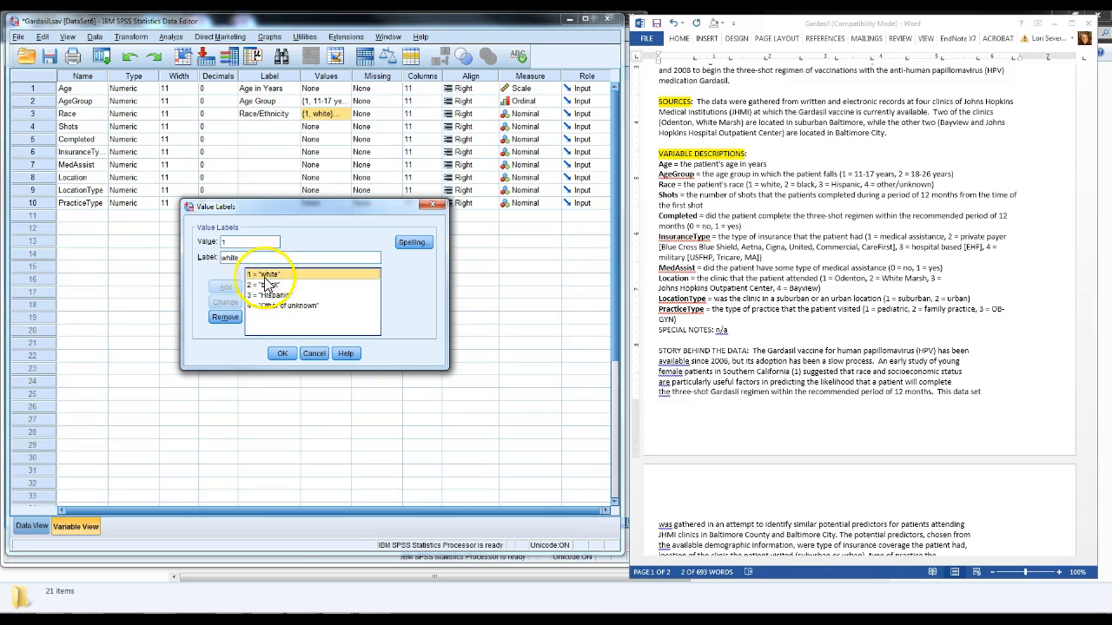
pyautogui.moveTo(228, 260); pyautogui.dragTo(222, 259)
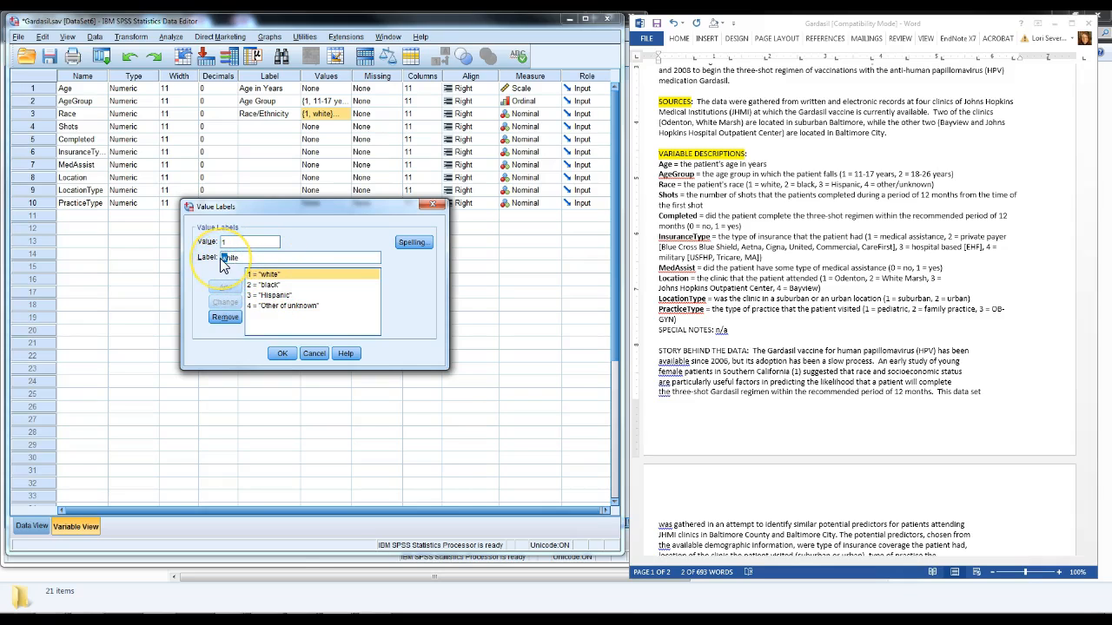
pyautogui.write('W')
pyautogui.click(225, 301)
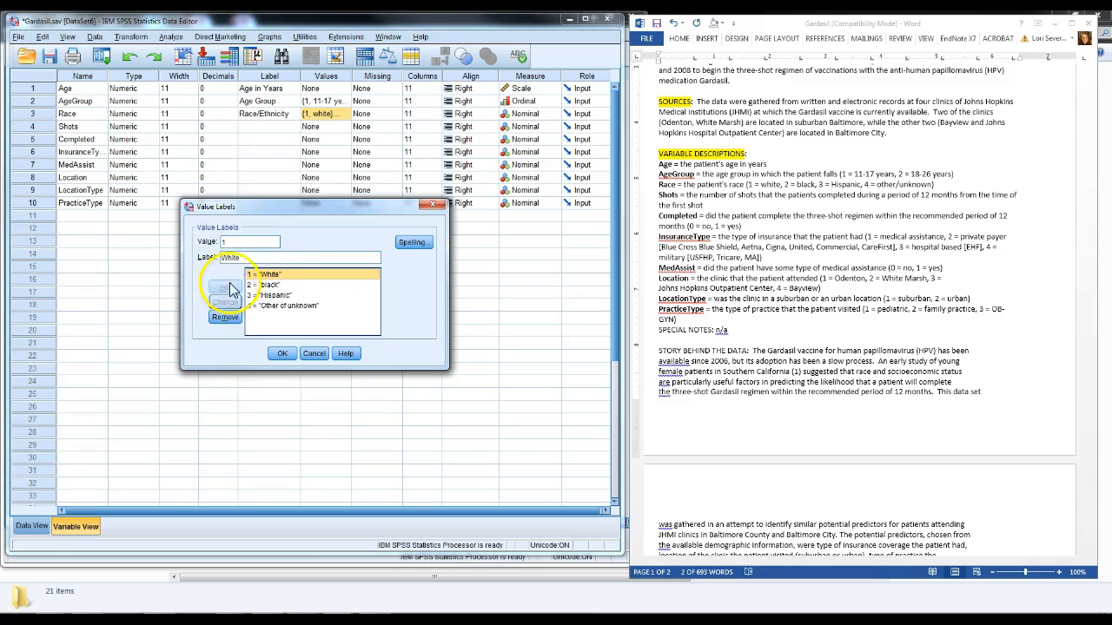
# - Change the label of Race value 2 to "Black" and accept the value labels
pyautogui.click(267, 285)
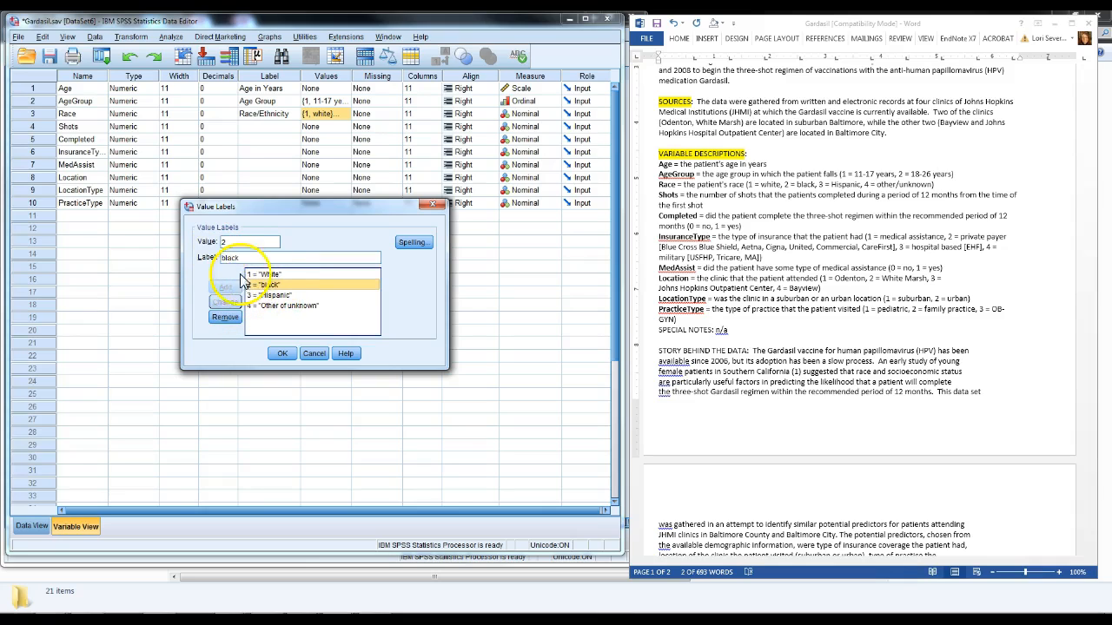
pyautogui.moveTo(227, 258); pyautogui.dragTo(222, 257)
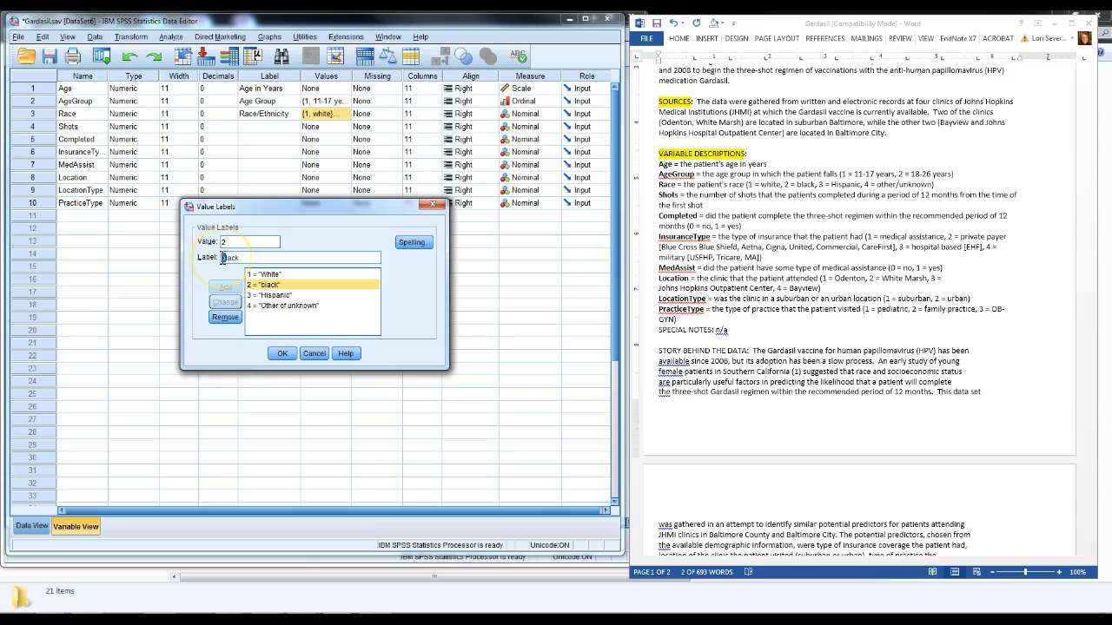
pyautogui.write('B')
pyautogui.click(225, 302)
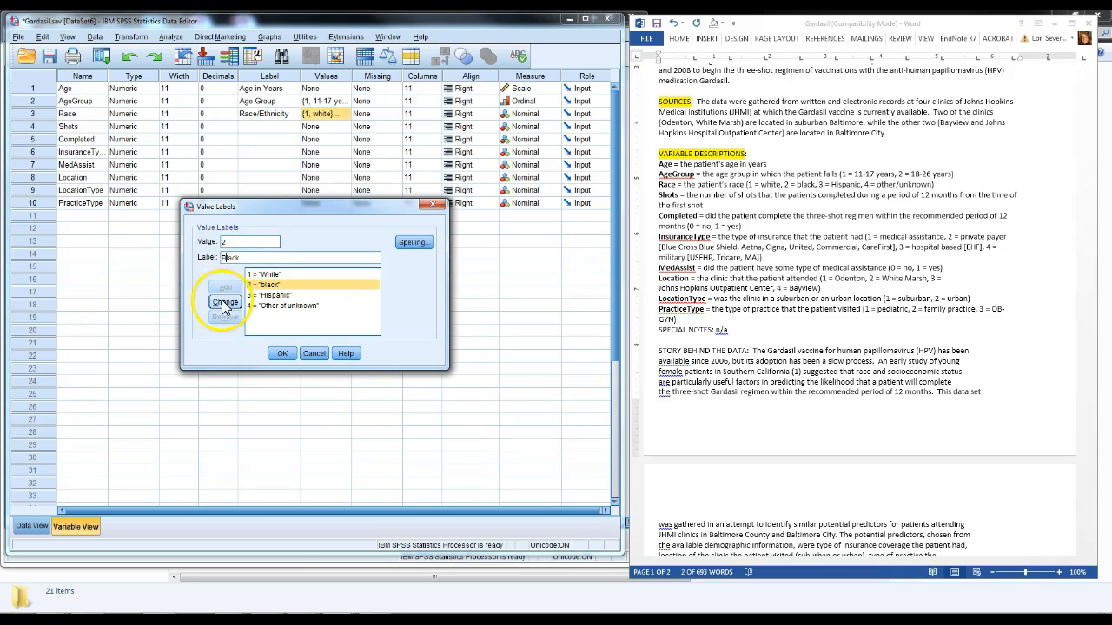
pyautogui.click(281, 356)
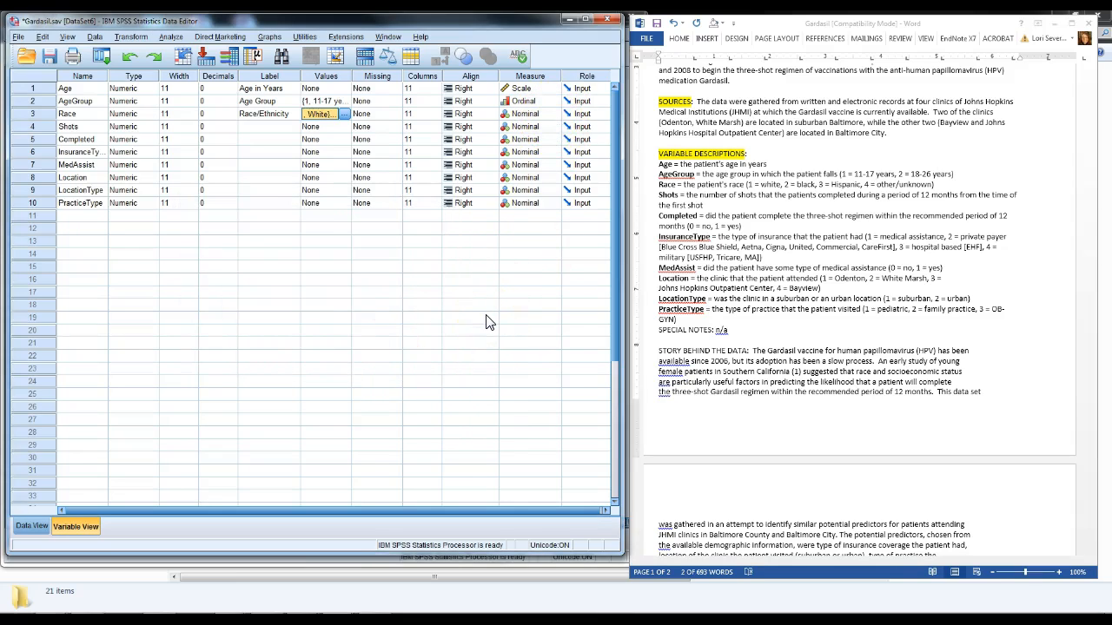
# - Save the changes to the Gardasil dataset
pyautogui.click(405, 343)
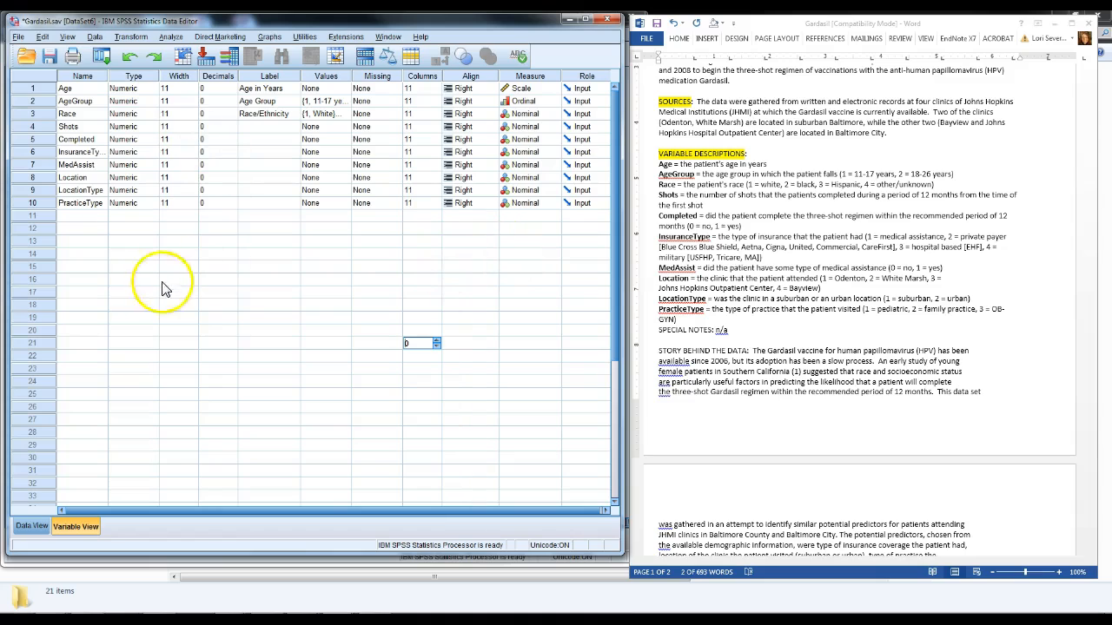
pyautogui.click(50, 57)
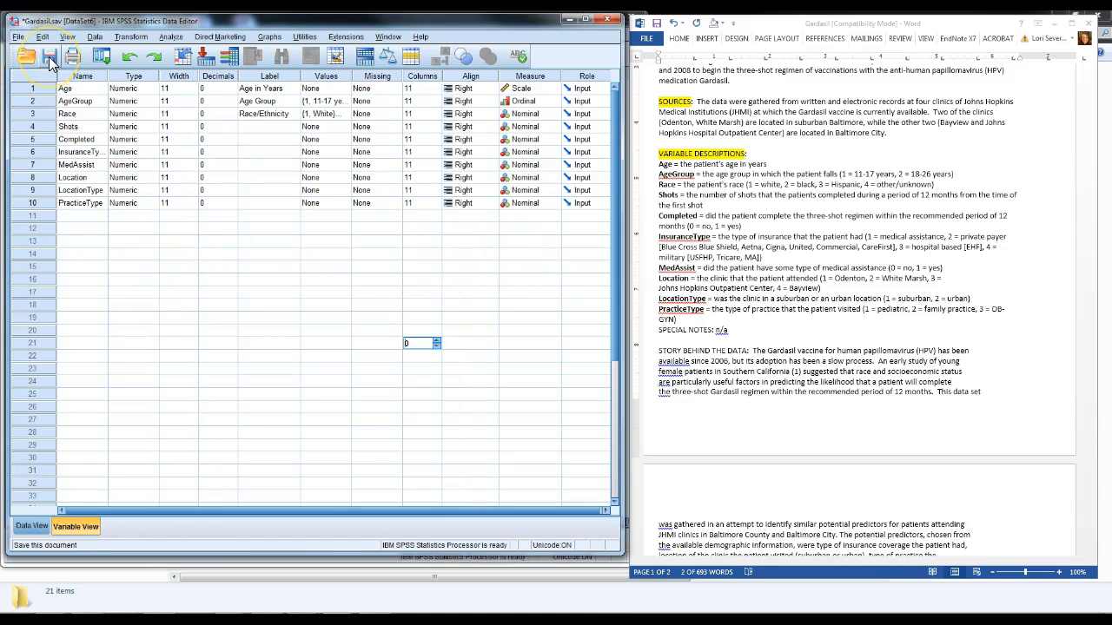